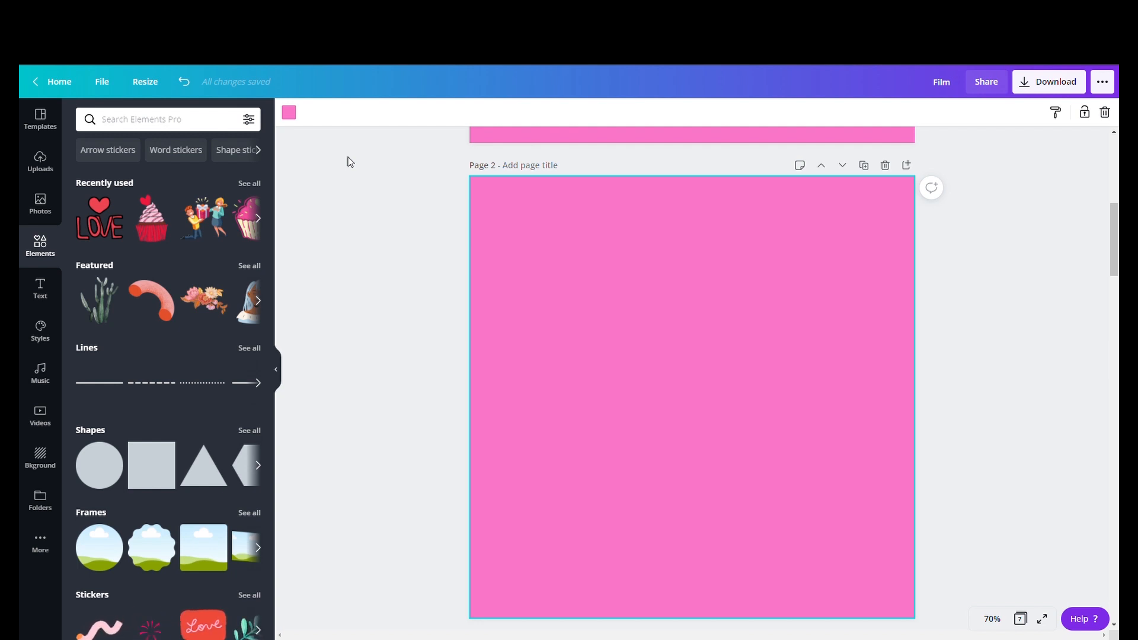
- Change page 2's background colour to white
{"action": "left_click", "coordinate": [290, 113]}
{"action": "left_click", "coordinate": [217, 324]}
{"action": "left_click", "coordinate": [183, 332]}
{"action": "left_click", "coordinate": [414, 346]}
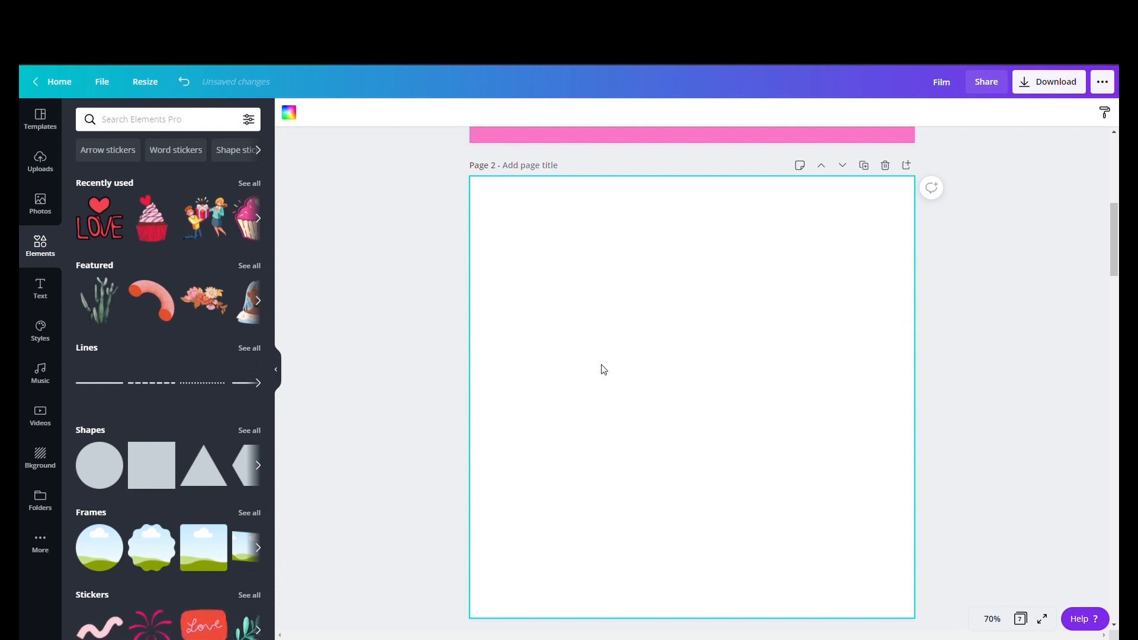
- Try several background colours on page 2, ending with the medium pink swatch
{"action": "left_click", "coordinate": [289, 113]}
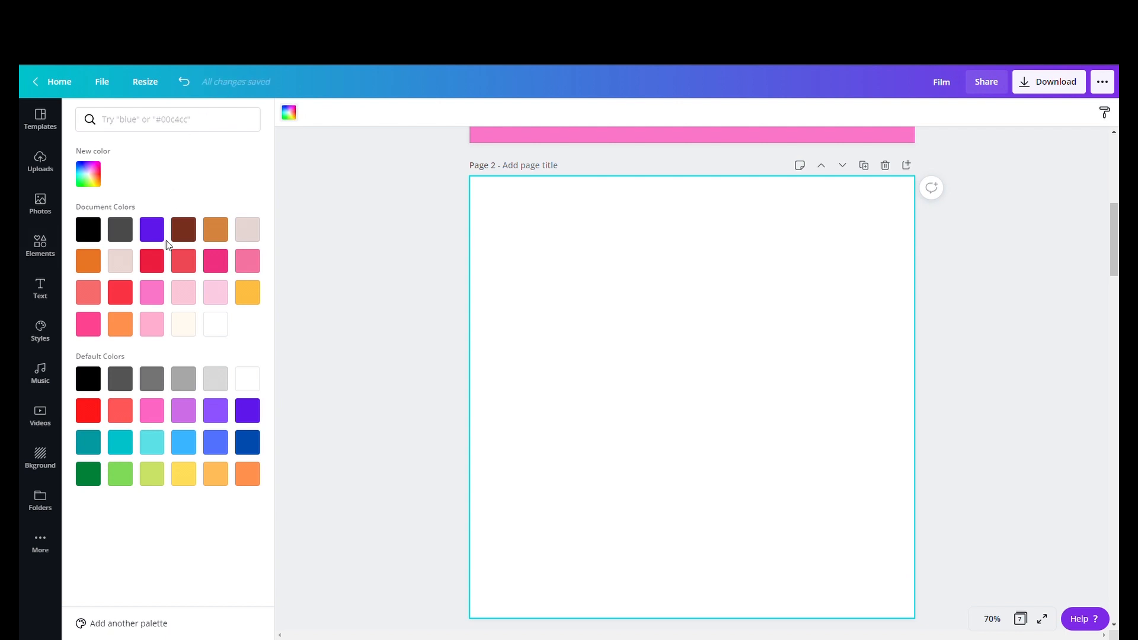
{"action": "left_click", "coordinate": [152, 324]}
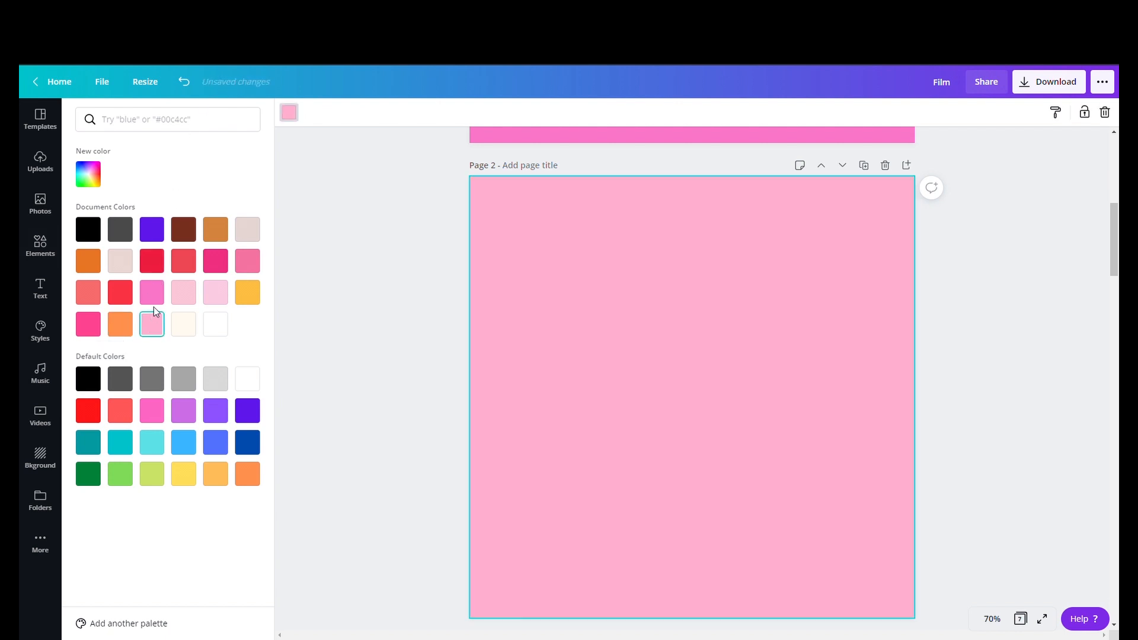
{"action": "left_click", "coordinate": [157, 301]}
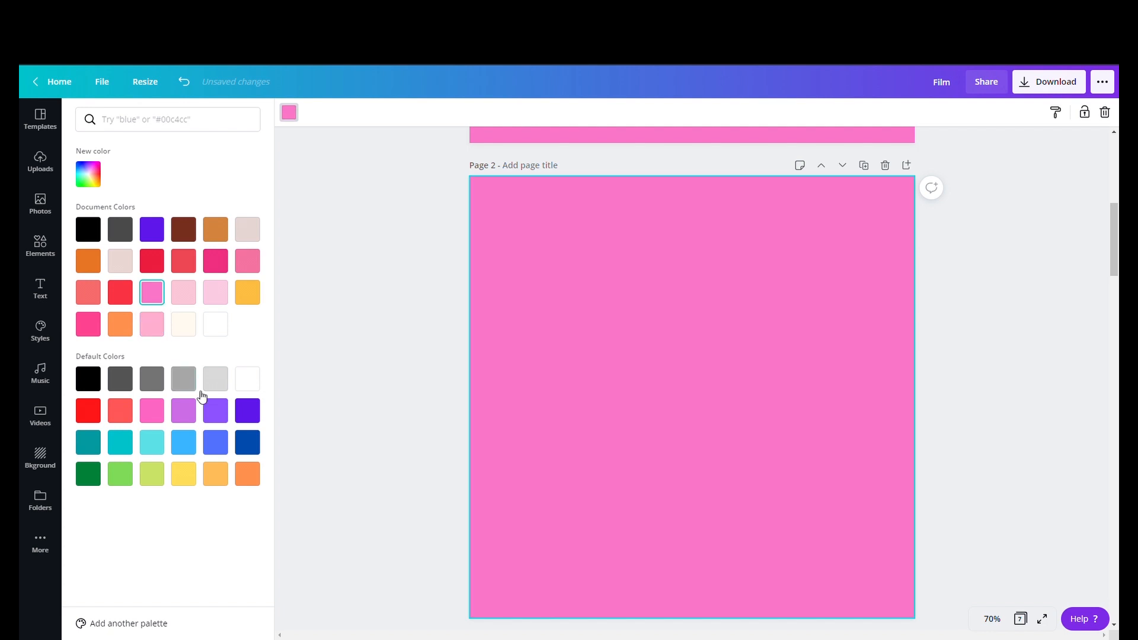
{"action": "left_click", "coordinate": [215, 410]}
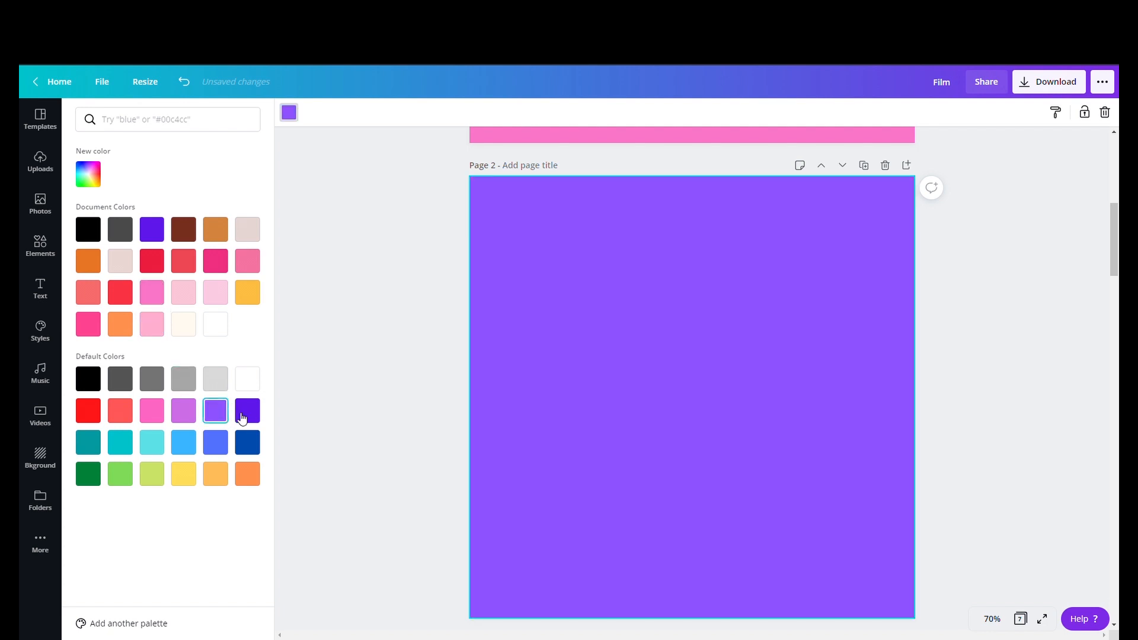
{"action": "left_click", "coordinate": [243, 415]}
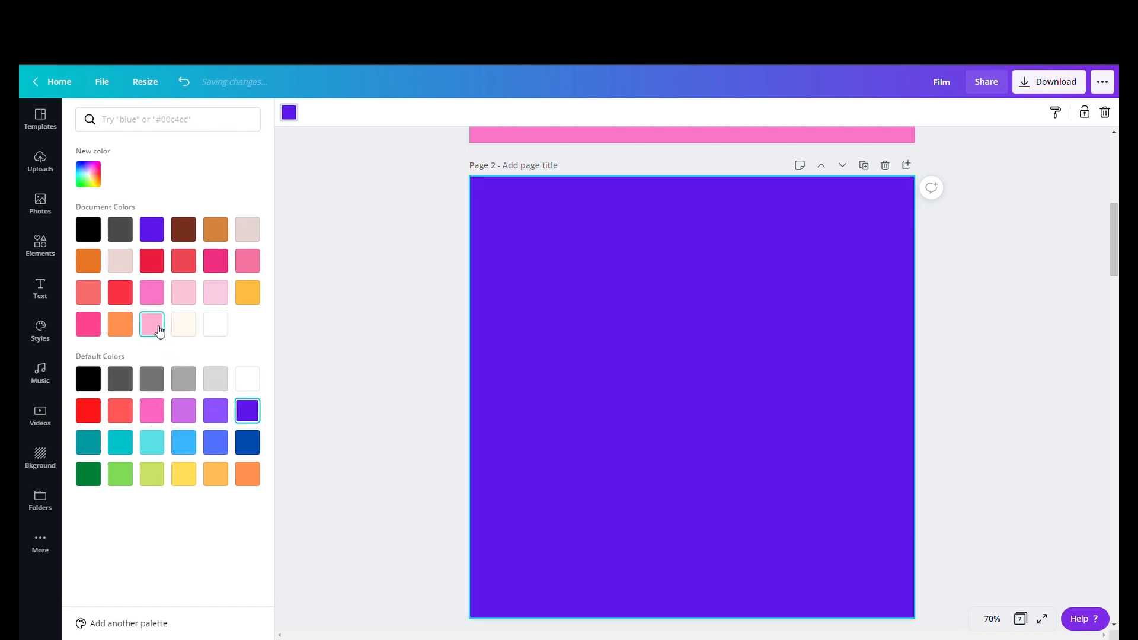
{"action": "left_click", "coordinate": [156, 328]}
{"action": "left_click", "coordinate": [157, 294]}
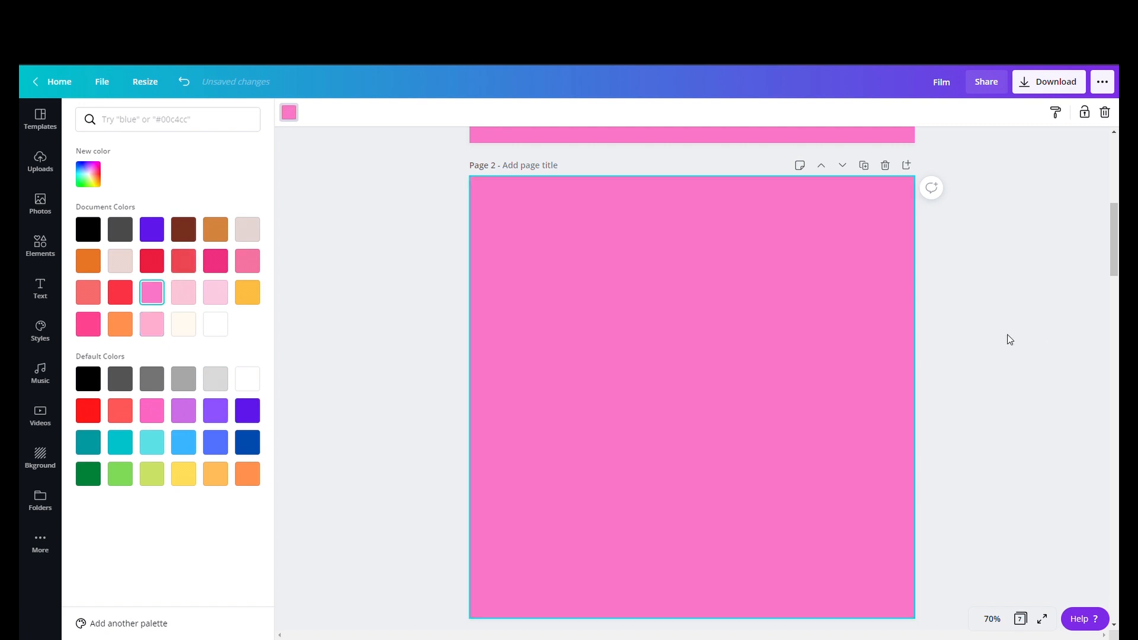
- Search elements for valentine, add the open envelope with heart sticker, and move it toward the top of the page
{"action": "left_click", "coordinate": [43, 249]}
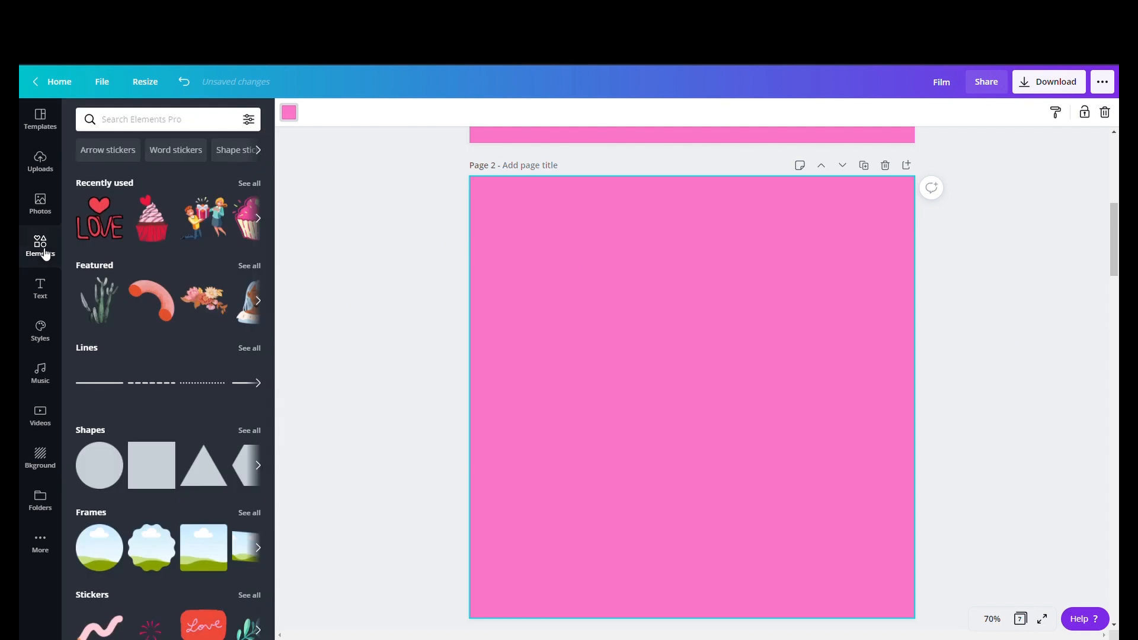
{"action": "left_click", "coordinate": [141, 121]}
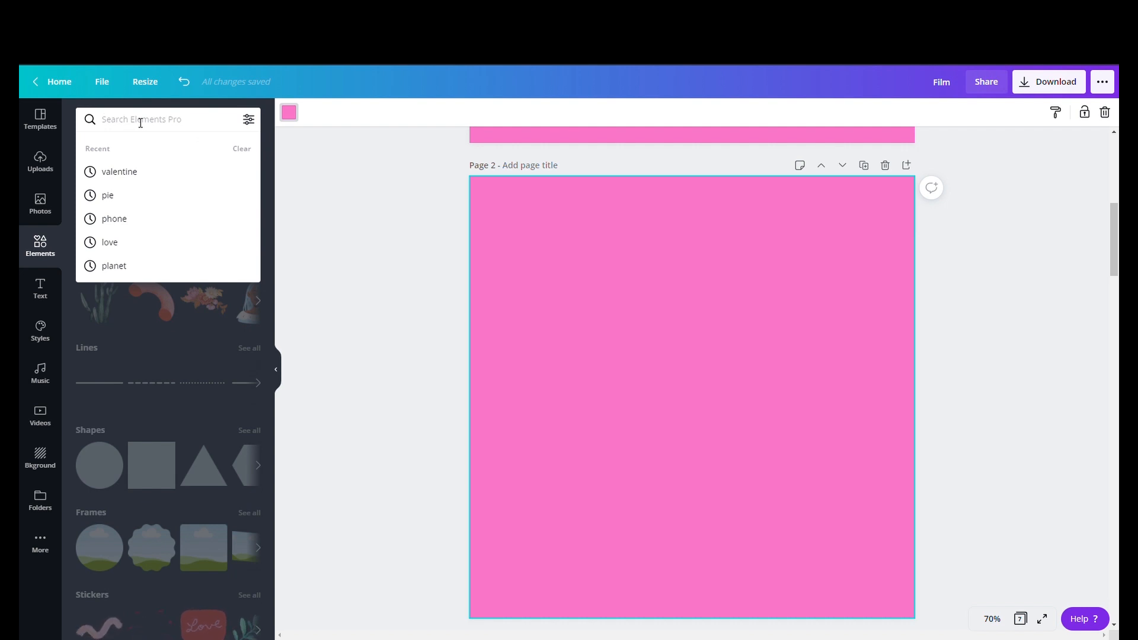
{"action": "key", "text": "Down"}
{"action": "key", "text": "Return"}
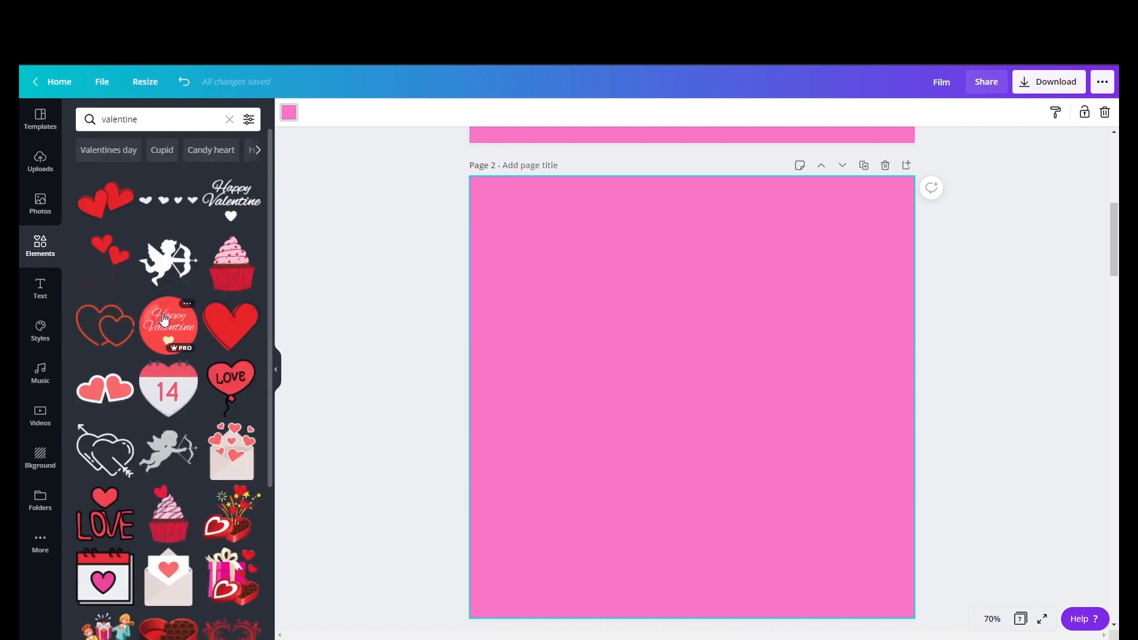
{"action": "scroll", "coordinate": [172, 427], "scroll_direction": "down", "scroll_amount": 2}
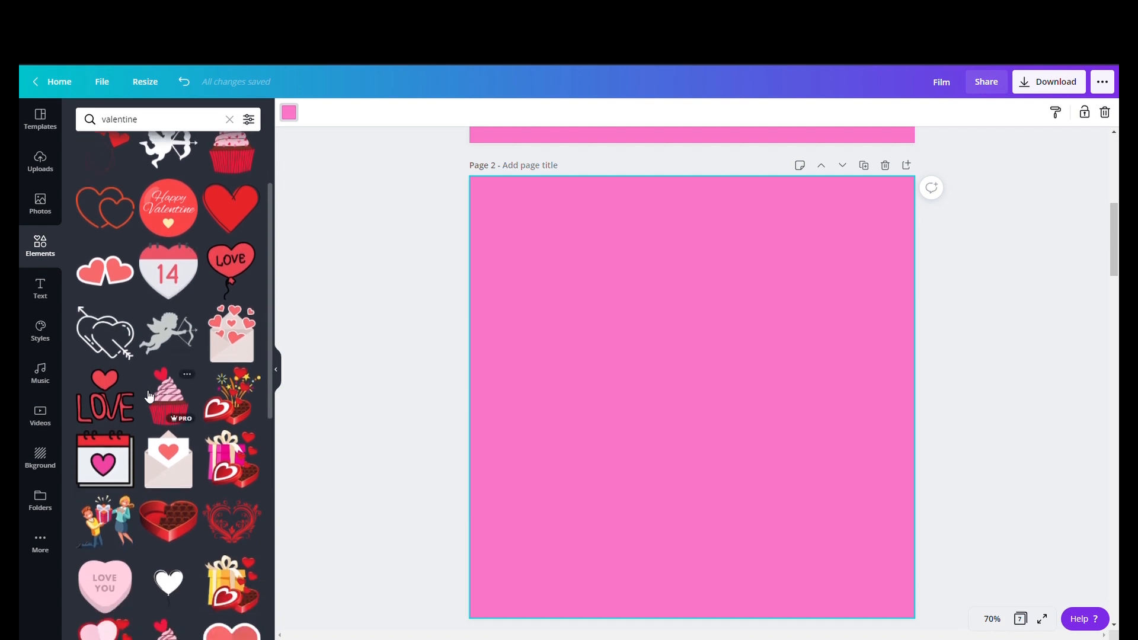
{"action": "left_click", "coordinate": [174, 469]}
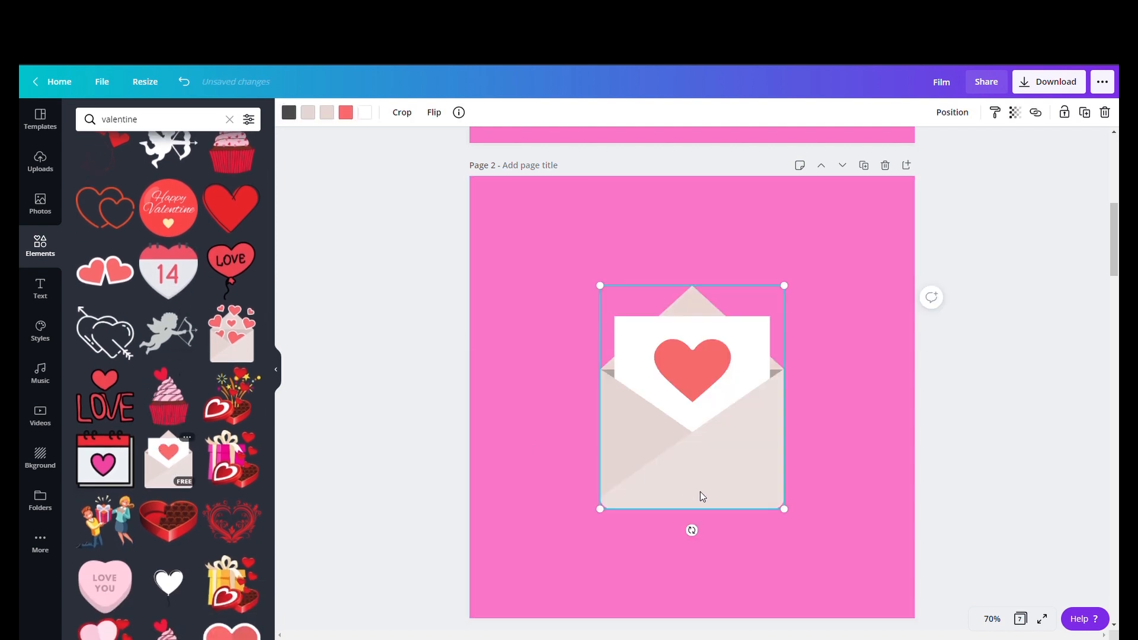
{"action": "left_click_drag", "start_coordinate": [792, 520], "coordinate": [759, 422]}
{"action": "left_click", "coordinate": [632, 538]}
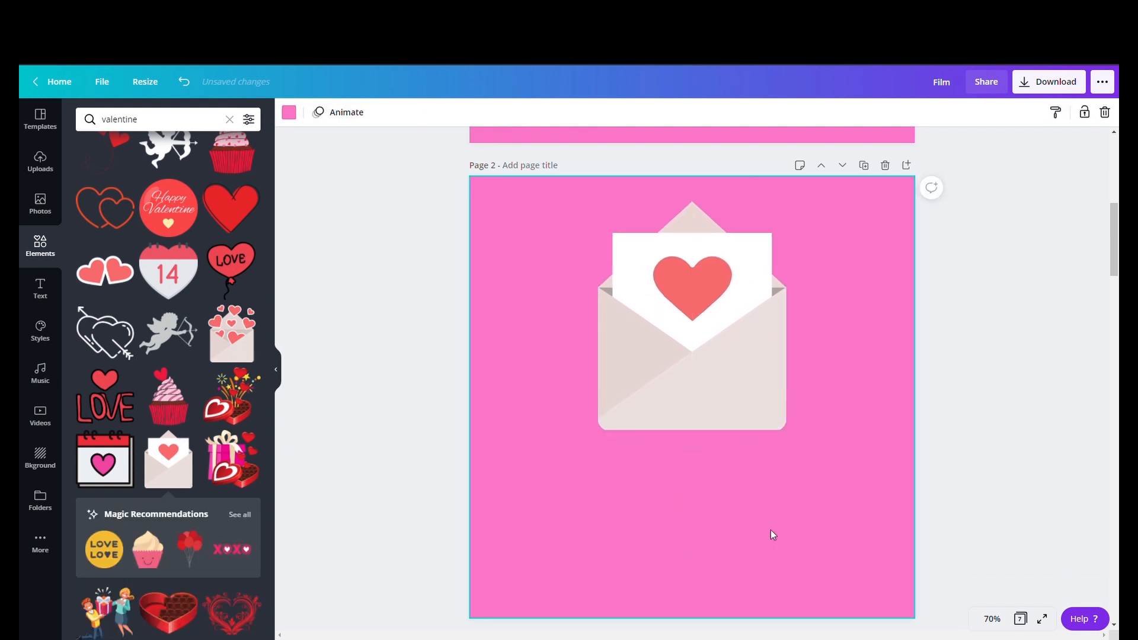
- Add the Stay Fearless font combination text to the page
{"action": "left_click", "coordinate": [42, 291]}
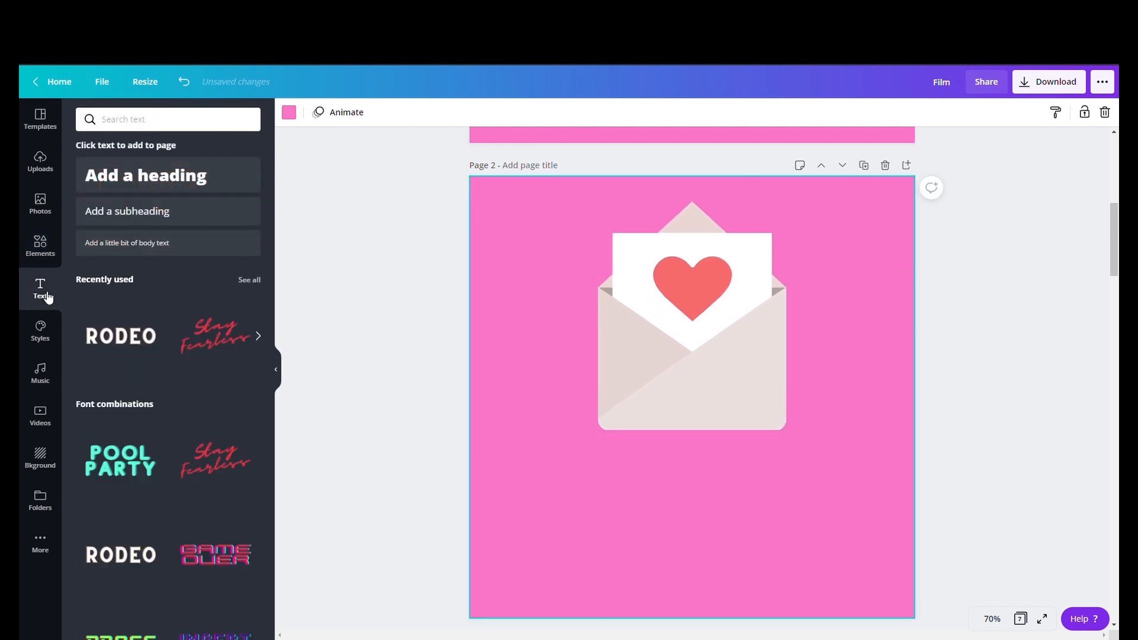
{"action": "scroll", "coordinate": [178, 392], "scroll_direction": "down", "scroll_amount": 9}
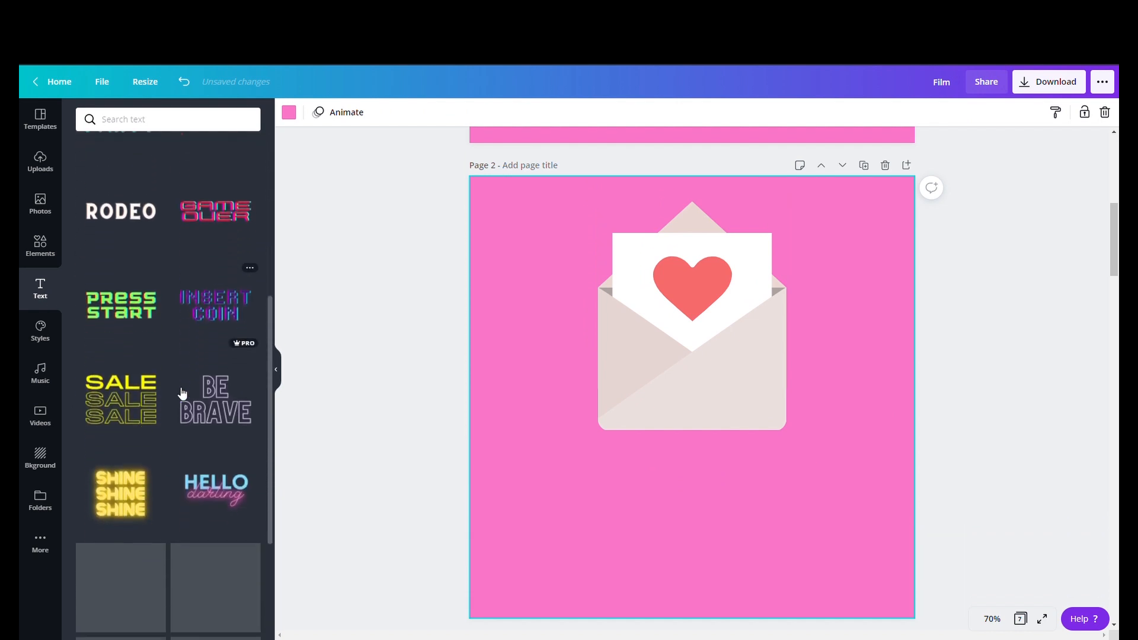
{"action": "scroll", "coordinate": [177, 385], "scroll_direction": "up", "scroll_amount": 6}
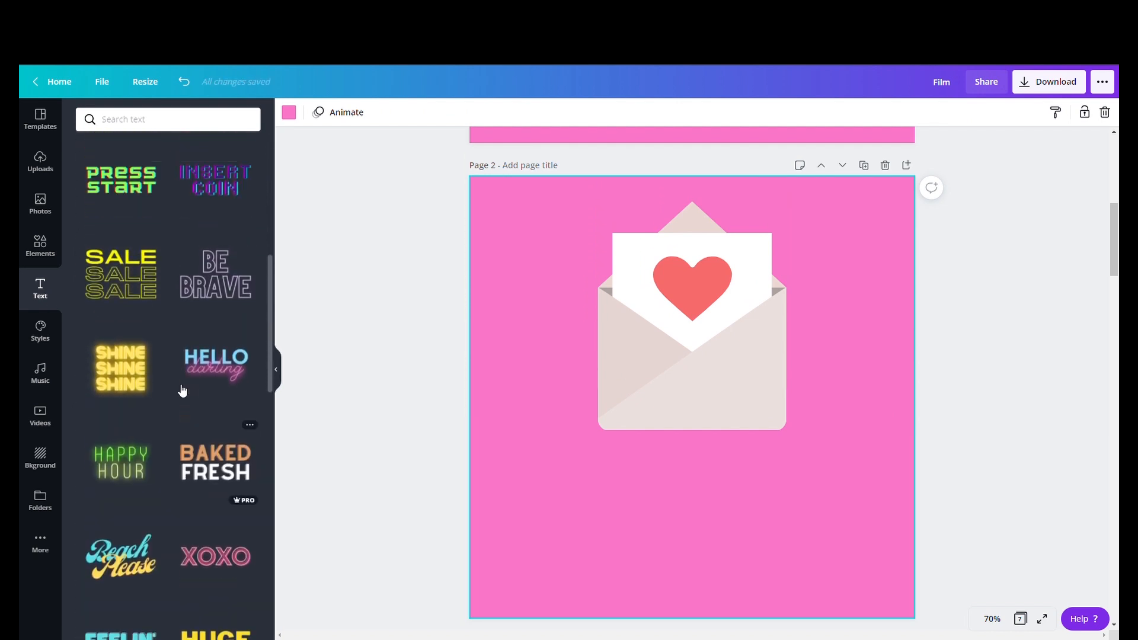
{"action": "scroll", "coordinate": [177, 384], "scroll_direction": "up", "scroll_amount": 3}
{"action": "left_click", "coordinate": [219, 350]}
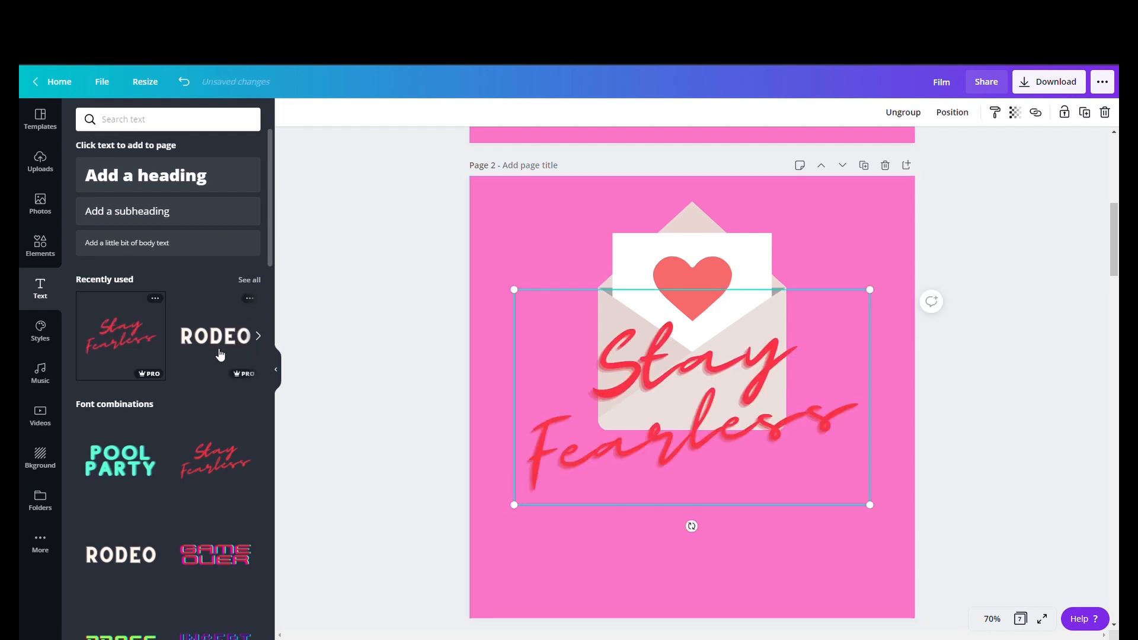
- Replace the words of the text combination with "be" and "mine"
{"action": "left_click", "coordinate": [673, 451]}
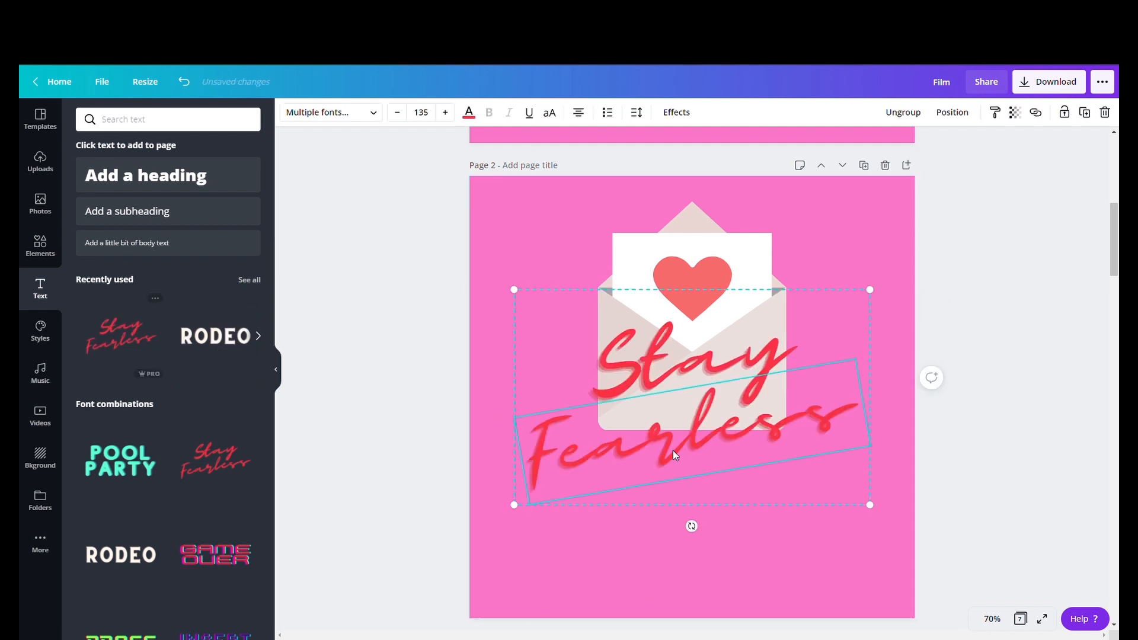
{"action": "double_click", "coordinate": [672, 379]}
{"action": "type", "text": "be"}
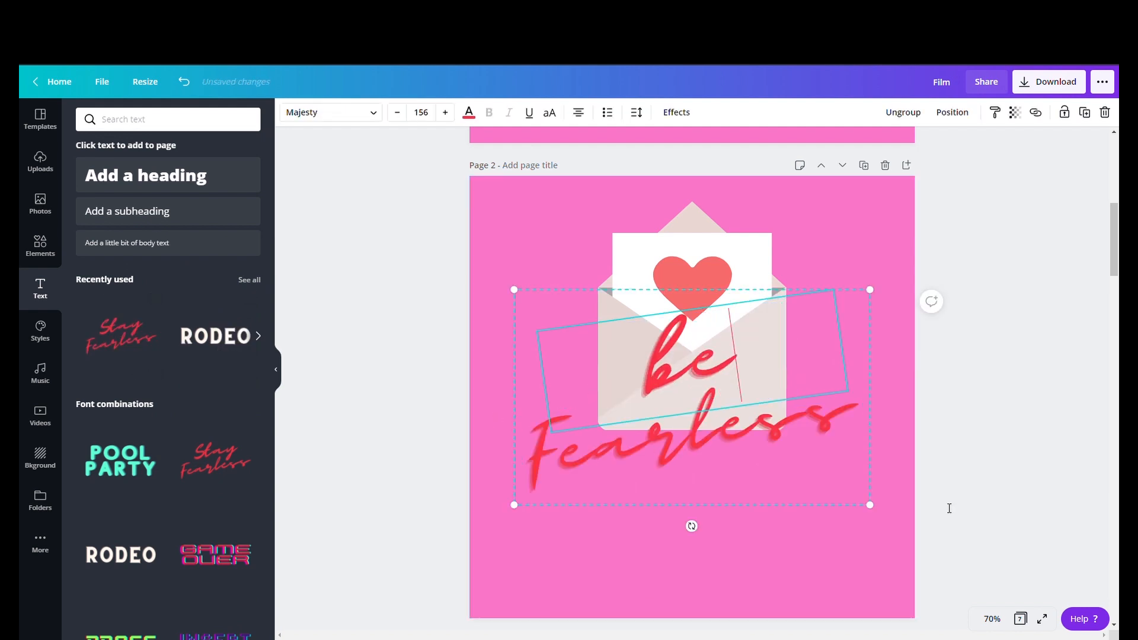
{"action": "left_click", "coordinate": [787, 449]}
{"action": "double_click", "coordinate": [792, 452]}
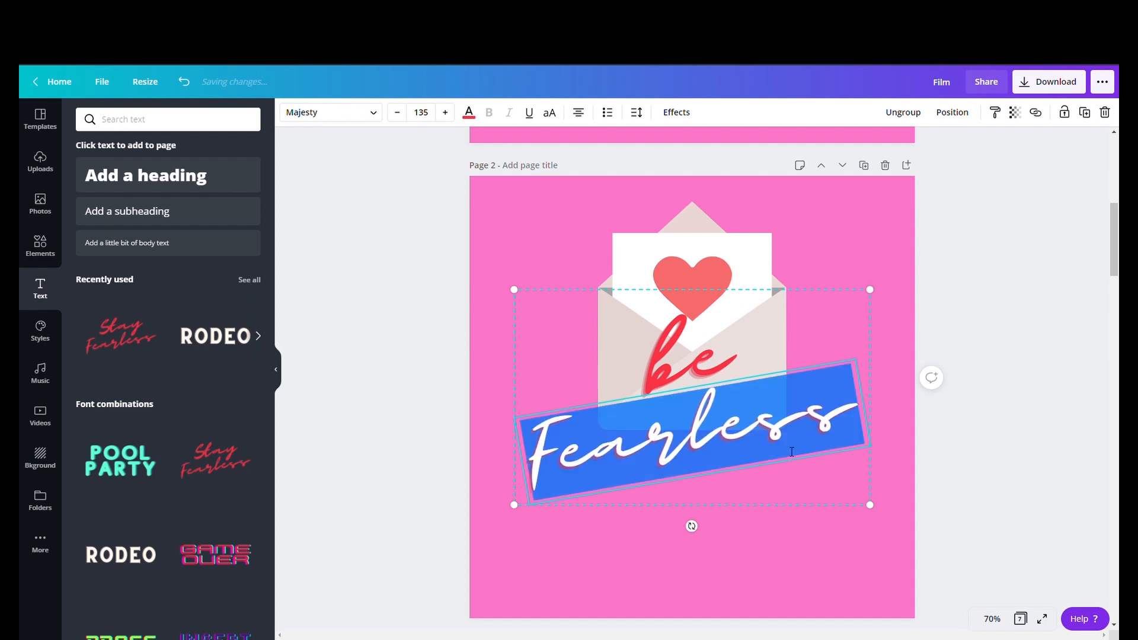
{"action": "type", "text": "mine"}
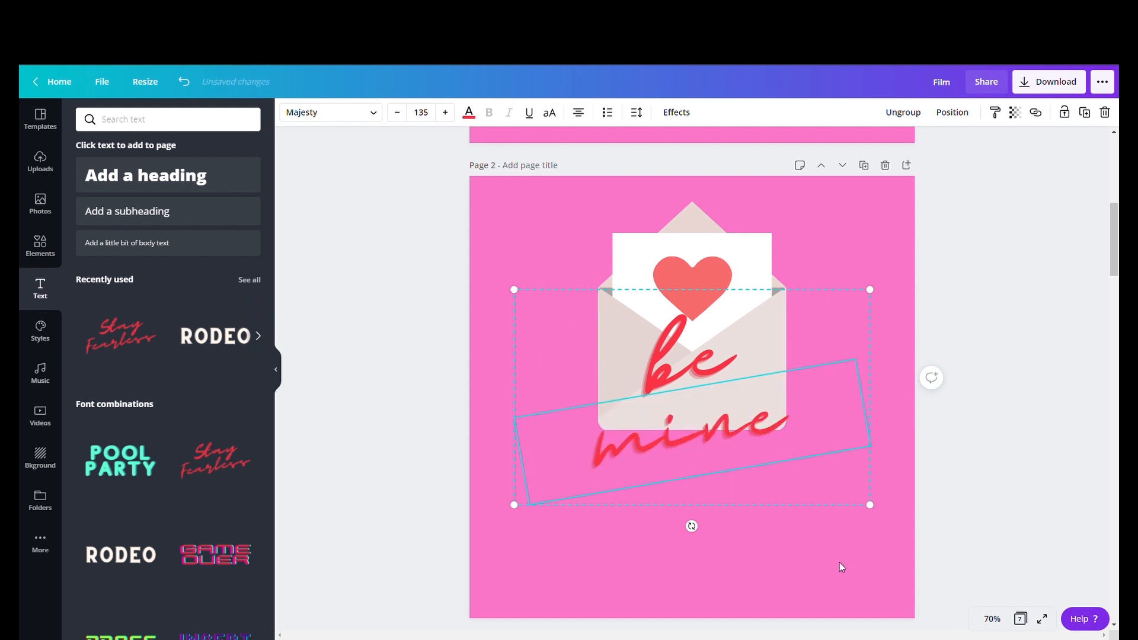
{"action": "left_click", "coordinate": [827, 572]}
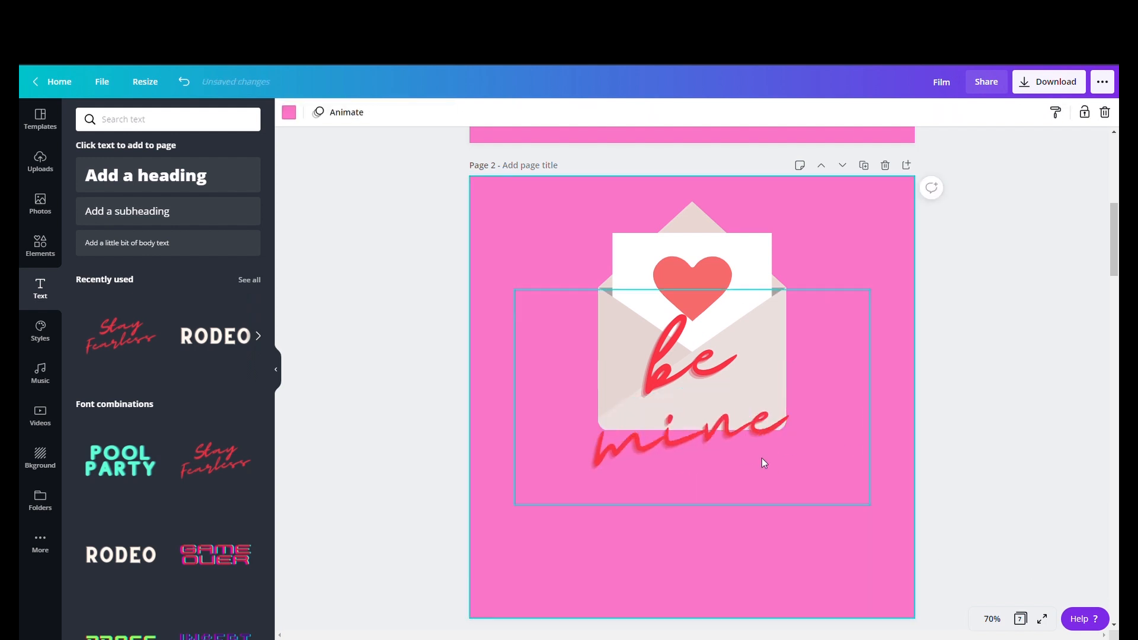
- Move the be mine text below the envelope and nudge the envelope upward
{"action": "left_click_drag", "start_coordinate": [749, 439], "coordinate": [759, 541]}
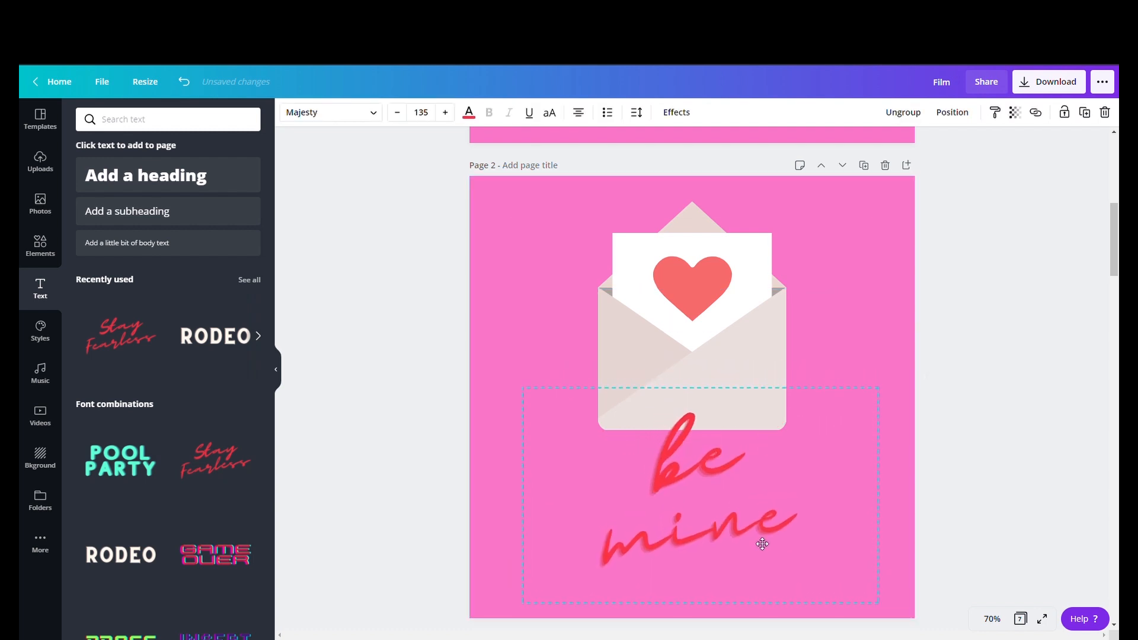
{"action": "left_click", "coordinate": [736, 377]}
{"action": "left_click_drag", "start_coordinate": [734, 377], "coordinate": [734, 367]}
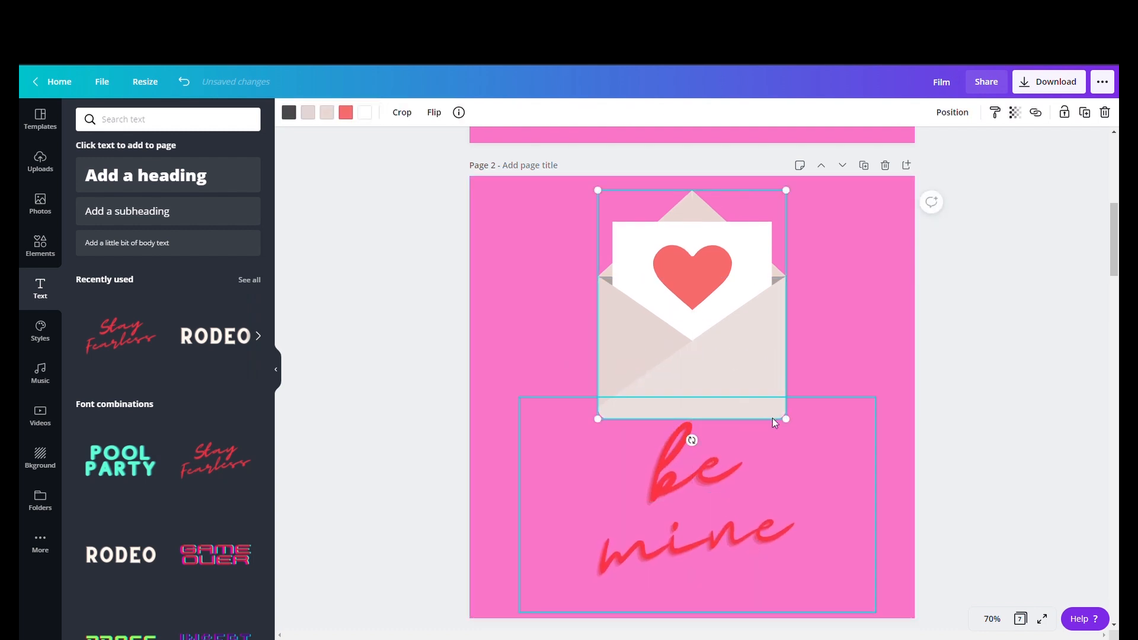
- Resize the envelope to about 446 × 544 and scale the be mine text down beneath it
{"action": "mouse_move", "coordinate": [786, 417]}
{"action": "left_mouse_down"}
{"action": "mouse_move", "coordinate": [773, 409]}
{"action": "mouse_move", "coordinate": [784, 416]}
{"action": "left_mouse_up"}
{"action": "left_click", "coordinate": [737, 476]}
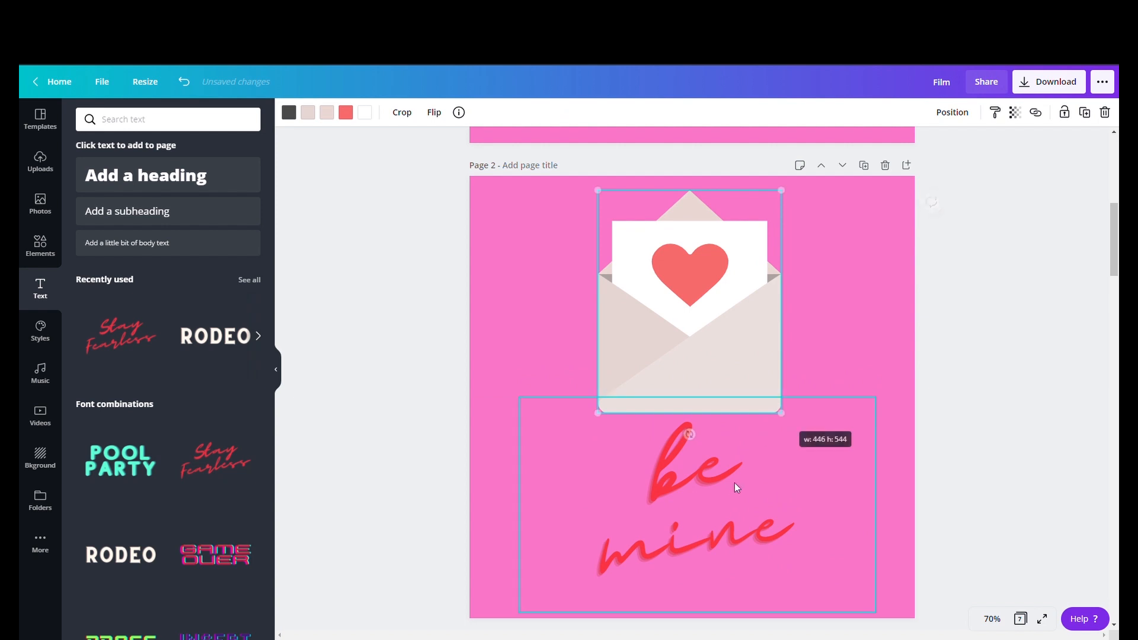
{"action": "left_click_drag", "start_coordinate": [881, 620], "coordinate": [838, 567]}
{"action": "left_click_drag", "start_coordinate": [759, 516], "coordinate": [787, 531]}
{"action": "left_click", "coordinate": [841, 311]}
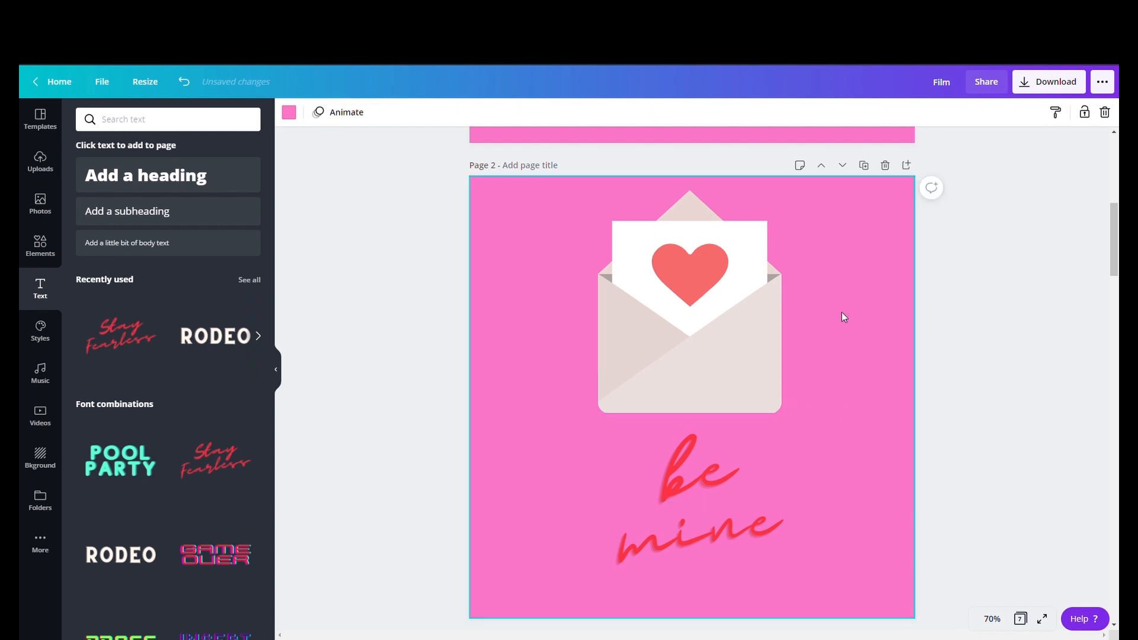
- Nudge the be mine text and the envelope slightly left to centre them on the page
{"action": "left_click", "coordinate": [737, 510]}
{"action": "left_click_drag", "start_coordinate": [737, 511], "coordinate": [723, 518]}
{"action": "left_click", "coordinate": [699, 384]}
{"action": "left_click_drag", "start_coordinate": [699, 384], "coordinate": [688, 389]}
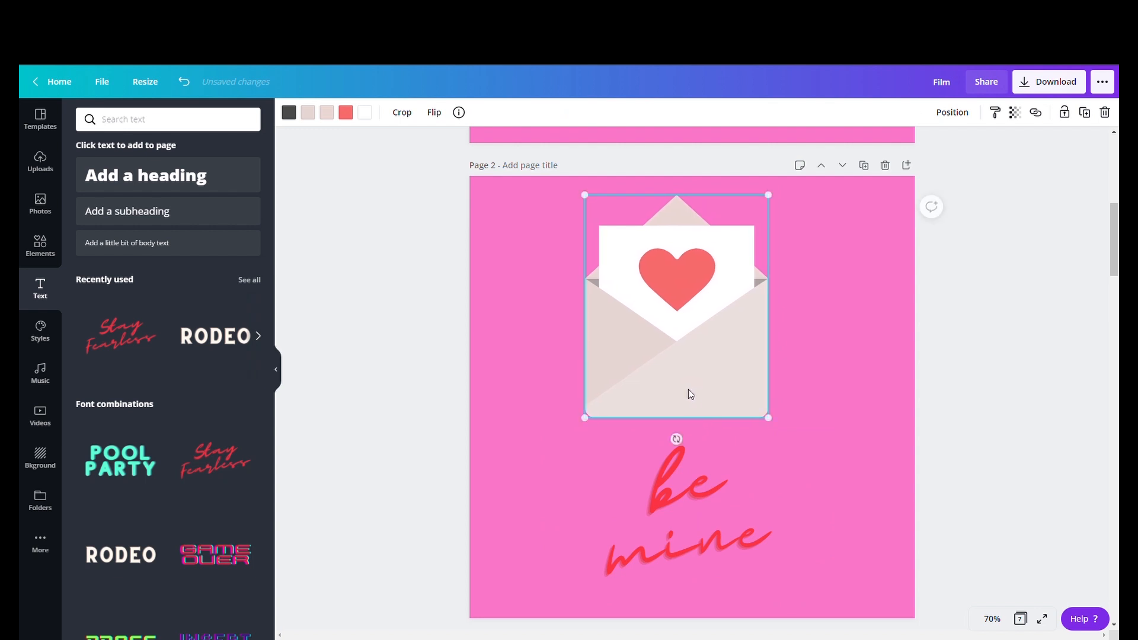
{"action": "left_click", "coordinate": [830, 393]}
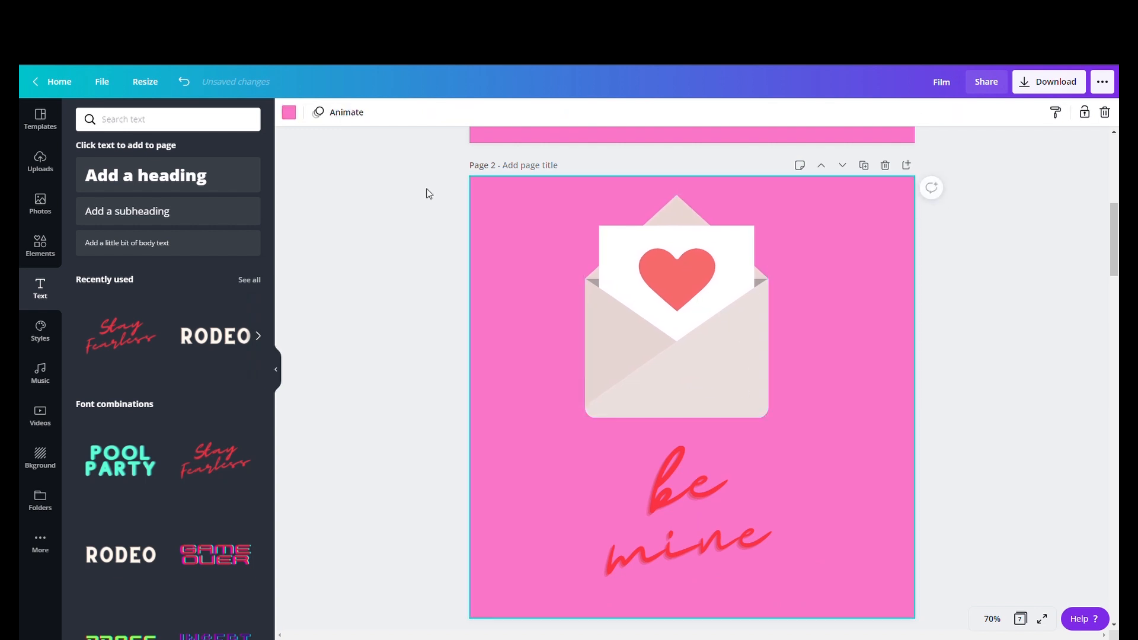
- Recolour the heart on the envelope's letter to the bright red swatch
{"action": "left_click", "coordinate": [660, 323]}
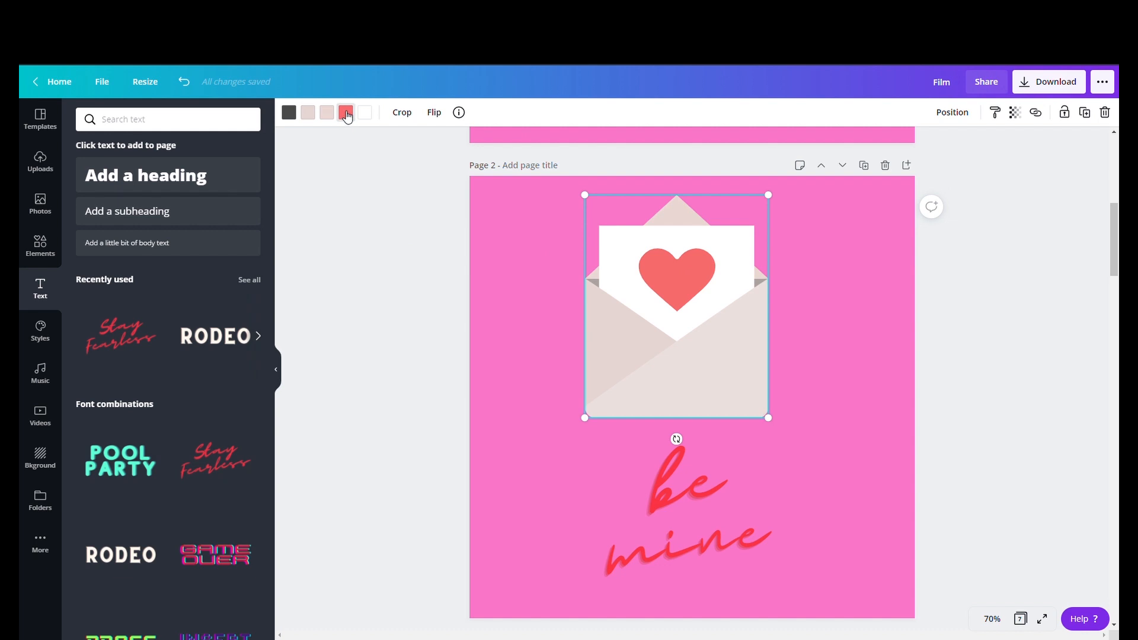
{"action": "left_click", "coordinate": [347, 113]}
{"action": "left_click", "coordinate": [120, 292]}
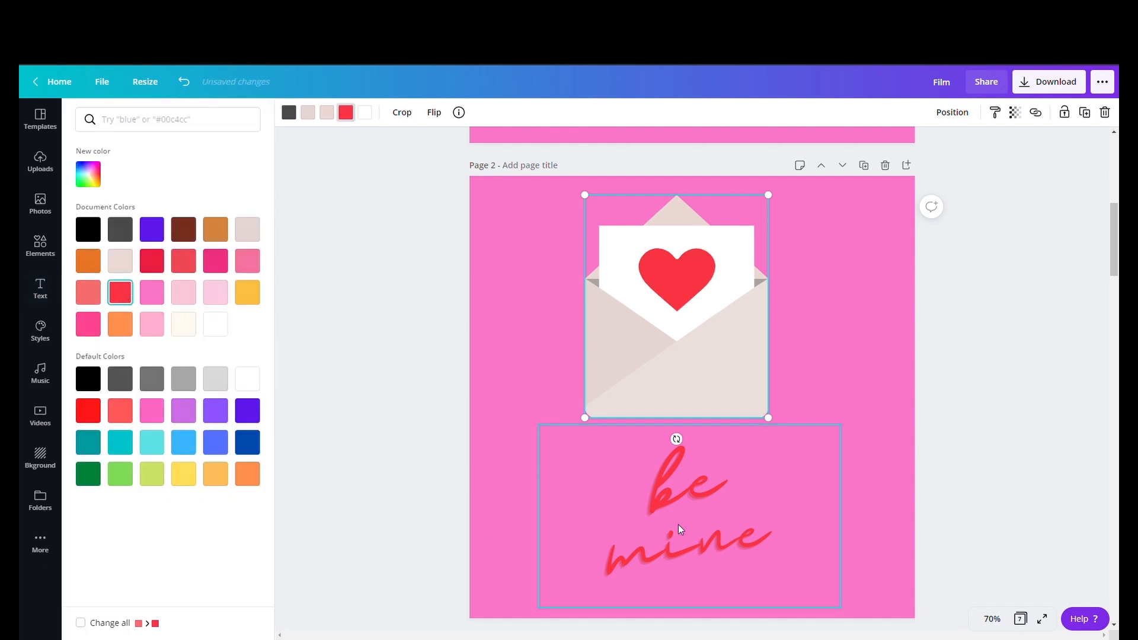
{"action": "left_click", "coordinate": [163, 294]}
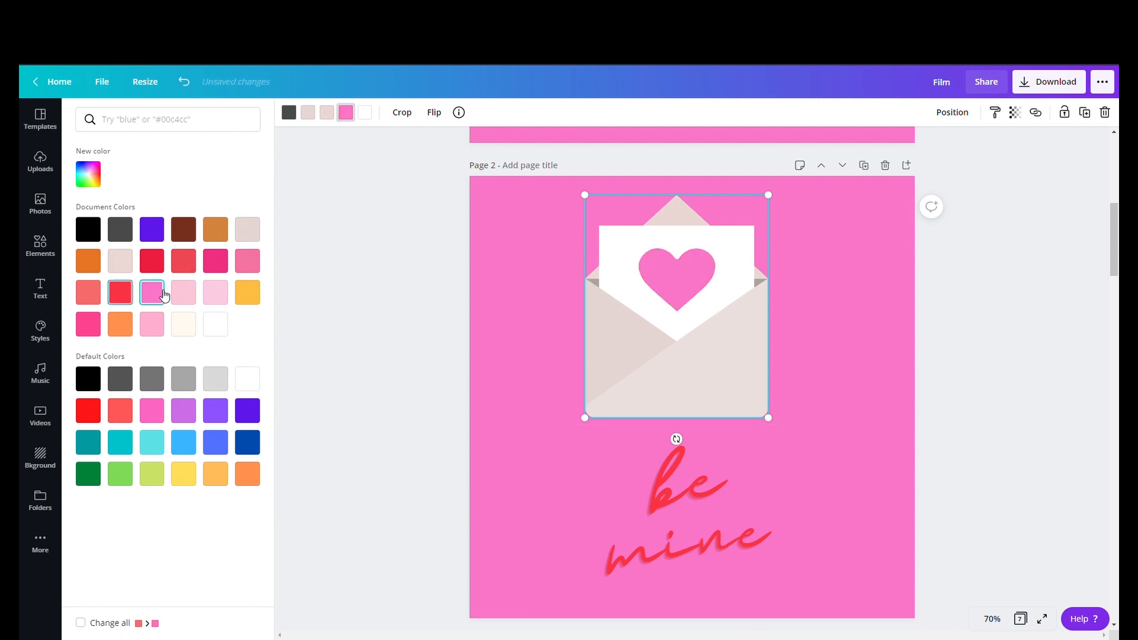
{"action": "left_click", "coordinate": [123, 294]}
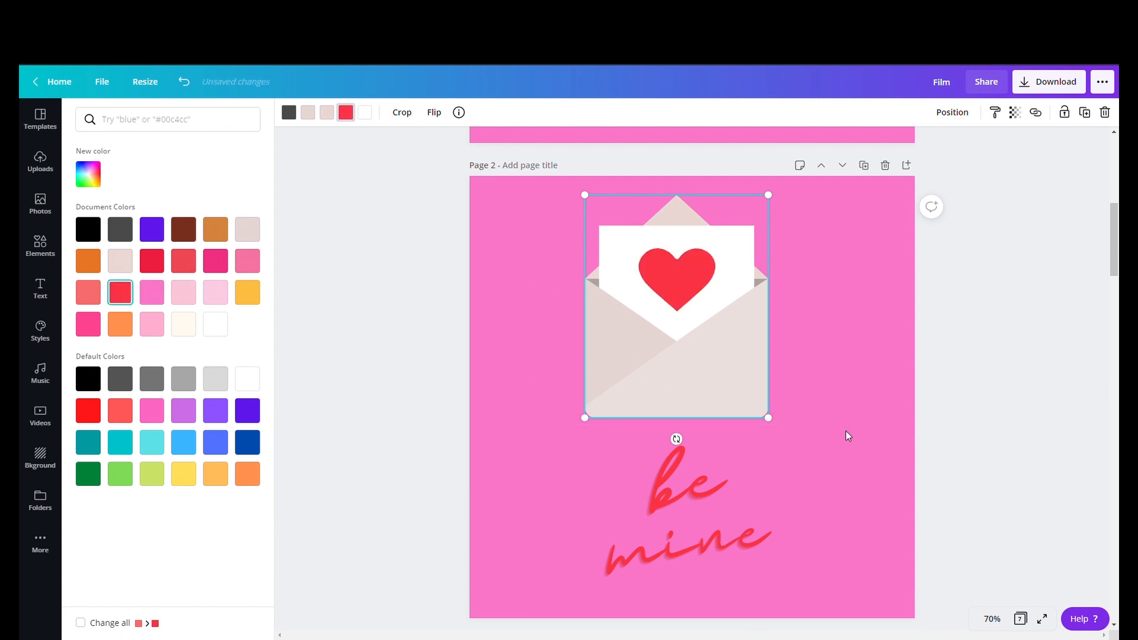
{"action": "key", "text": "Escape"}
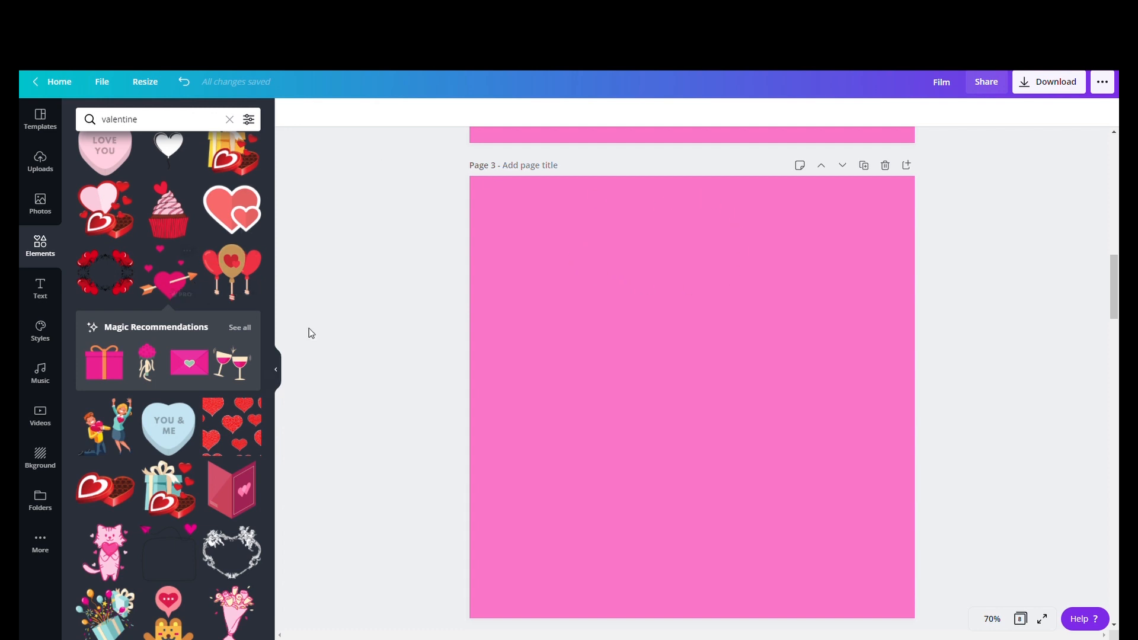
{"action": "left_click", "coordinate": [657, 347]}
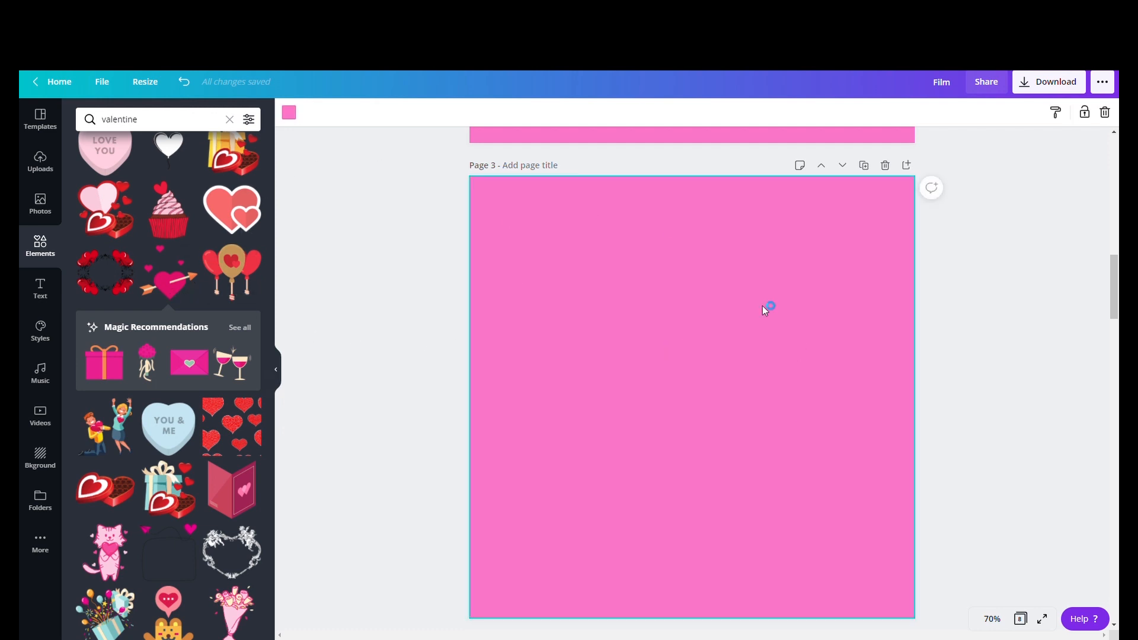
{"action": "scroll", "coordinate": [222, 317], "scroll_direction": "up", "scroll_amount": 10}
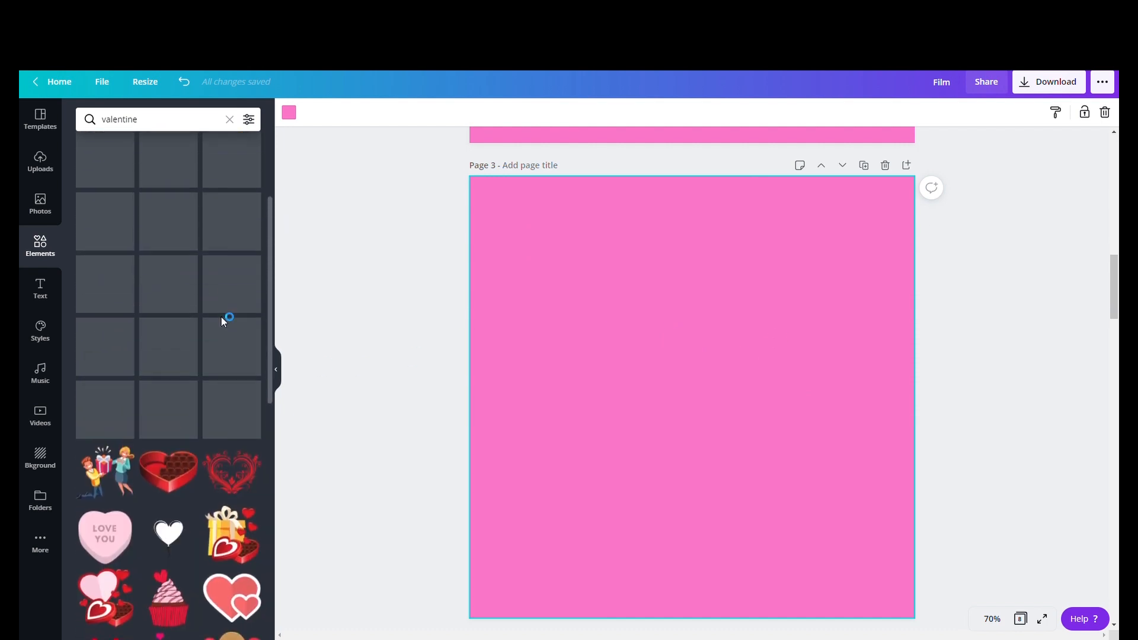
- Search elements for valentine and add the cupcake sticker to page 3, moving it slightly upward
{"action": "left_click", "coordinate": [147, 126]}
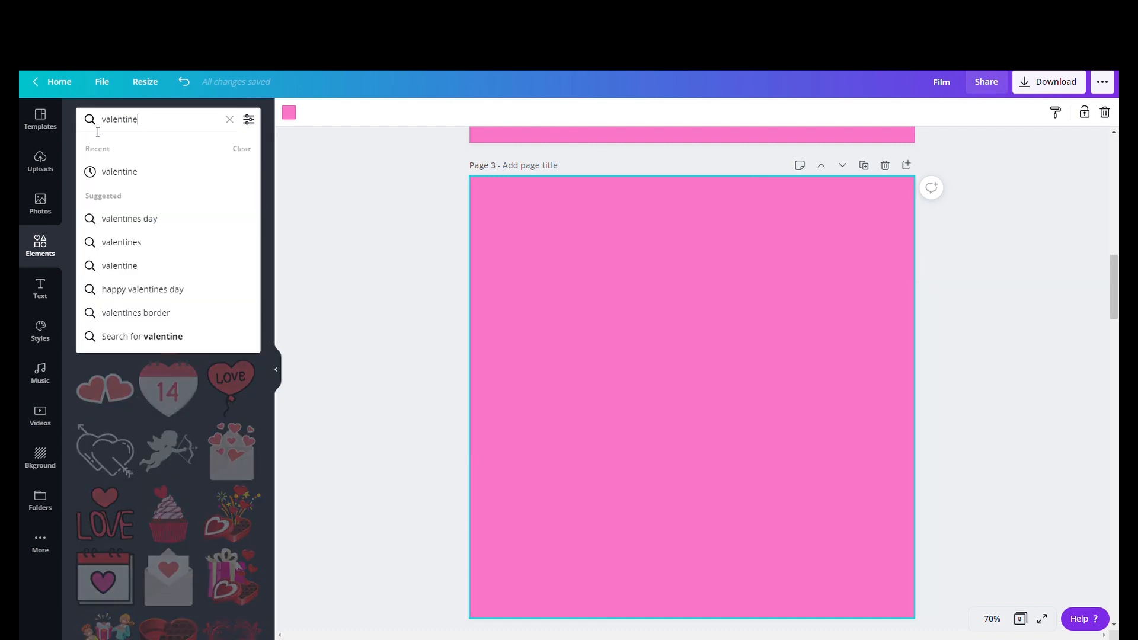
{"action": "left_click", "coordinate": [148, 172]}
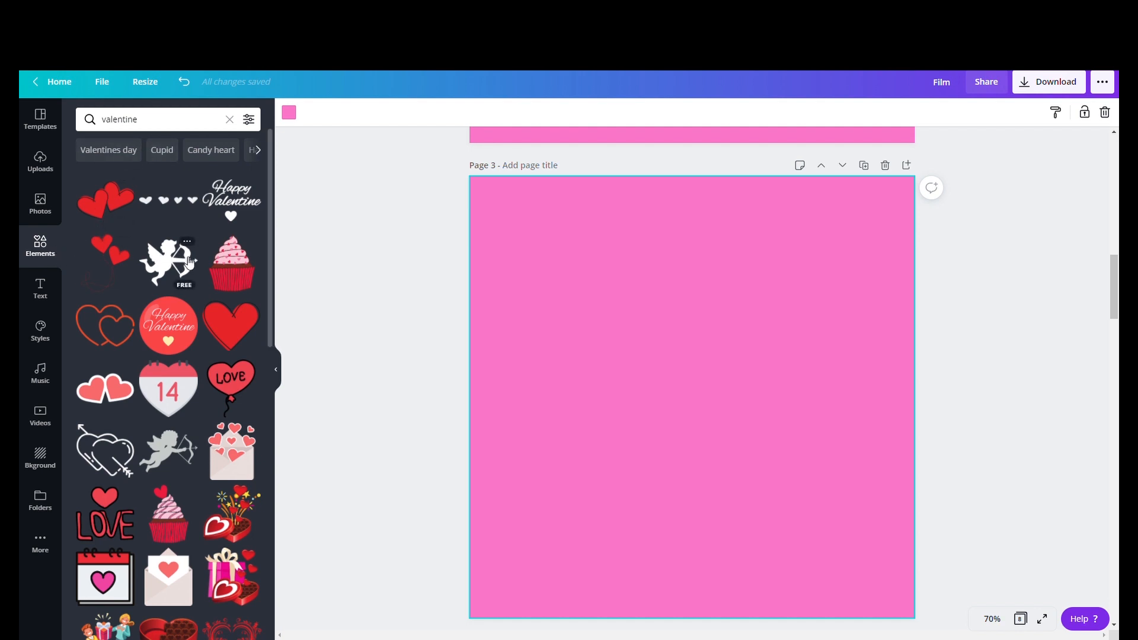
{"action": "scroll", "coordinate": [186, 331], "scroll_direction": "down", "scroll_amount": 5}
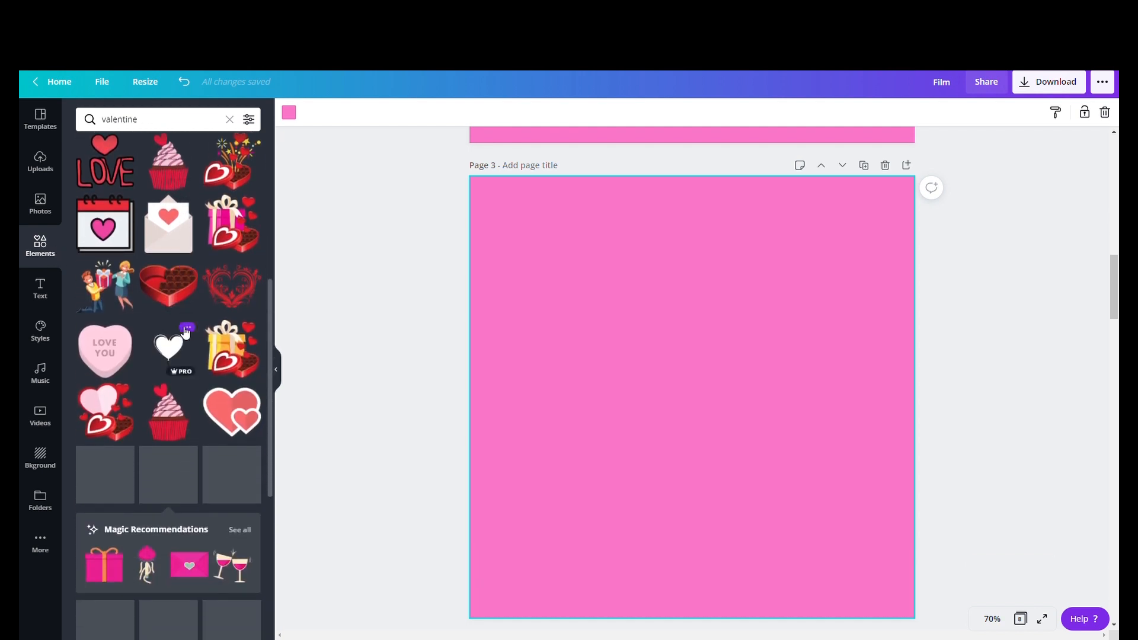
{"action": "left_click", "coordinate": [171, 175]}
{"action": "left_click_drag", "start_coordinate": [691, 386], "coordinate": [705, 339]}
- Add the couple-with-gift sticker, shrink it and place it in the page's top-left corner
{"action": "left_click", "coordinate": [119, 381]}
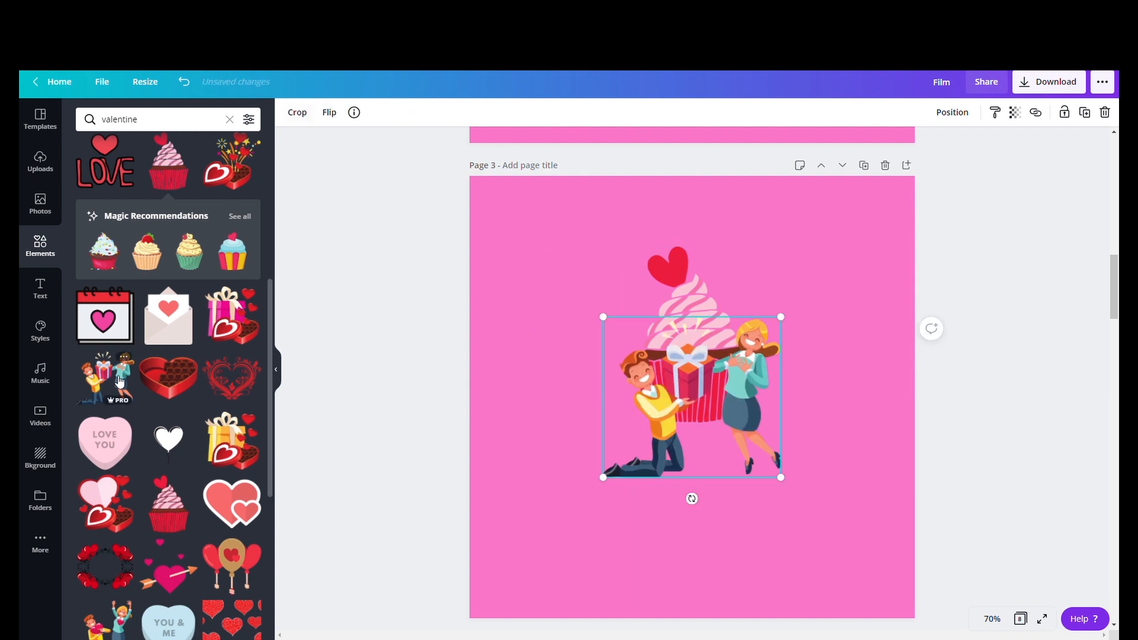
{"action": "left_click_drag", "start_coordinate": [793, 486], "coordinate": [752, 428]}
{"action": "left_click_drag", "start_coordinate": [682, 403], "coordinate": [581, 289]}
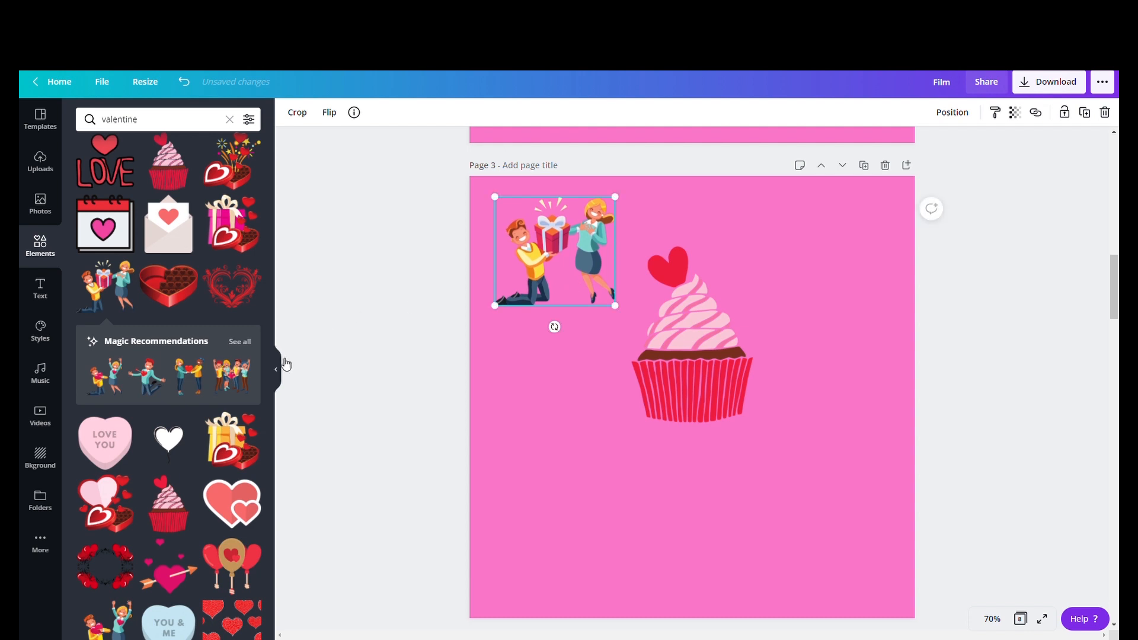
- Add the group-of-friends sticker and place it in the page's top-right corner
{"action": "left_click", "coordinate": [232, 374]}
{"action": "left_click_drag", "start_coordinate": [786, 489], "coordinate": [828, 315]}
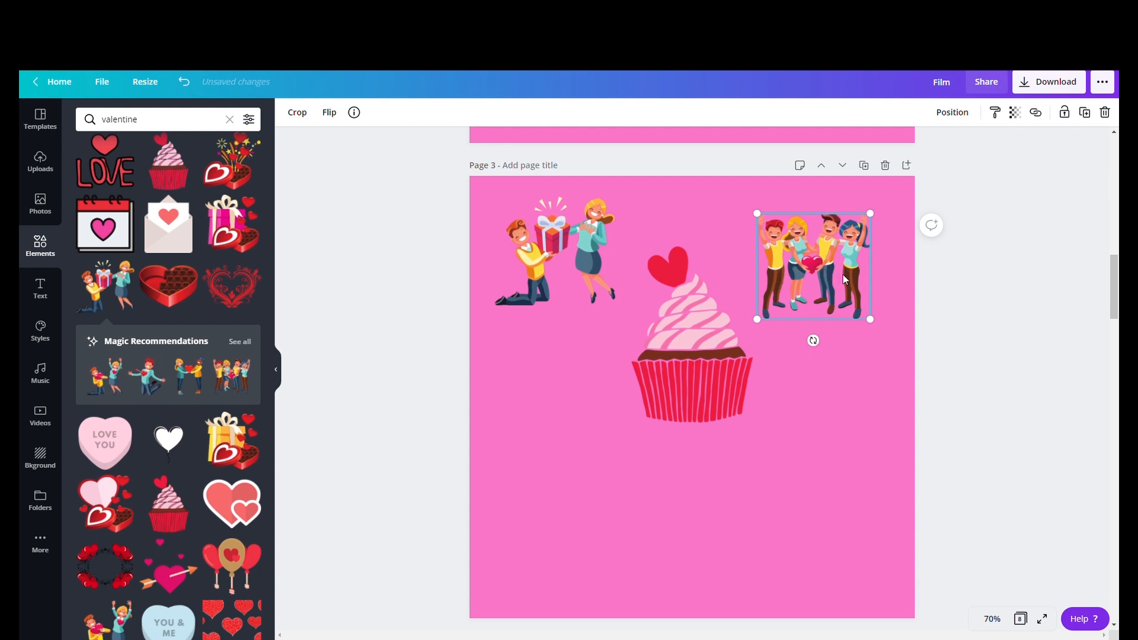
{"action": "left_click_drag", "start_coordinate": [845, 279], "coordinate": [852, 258]}
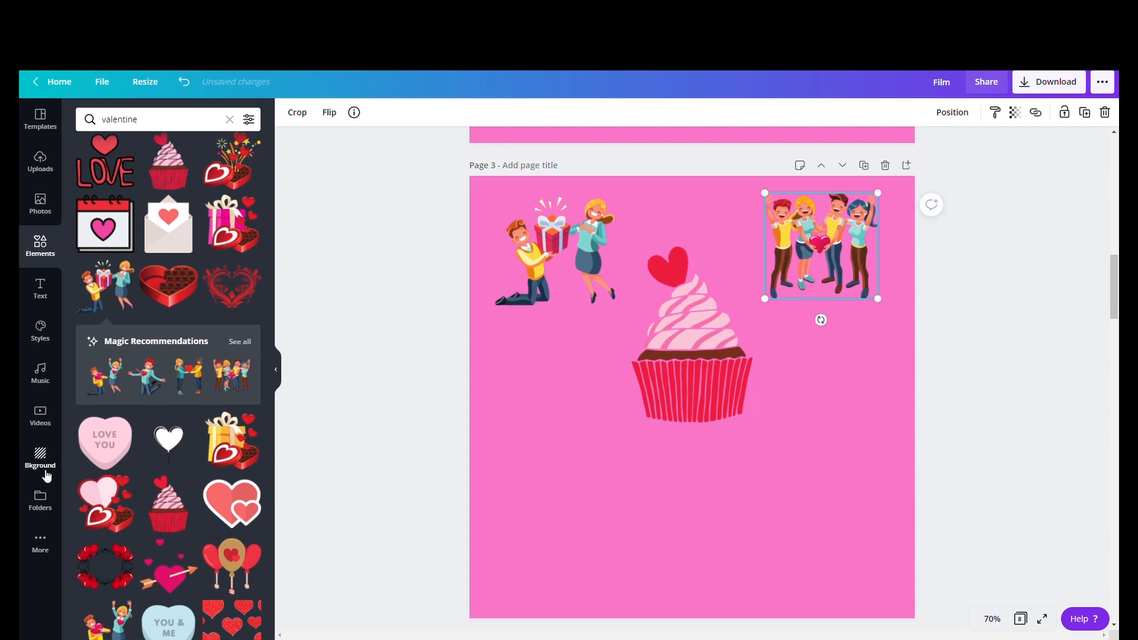
- Add the chocolate heart box sticker, shrink it and place it left of the cupcake's base
{"action": "left_click", "coordinate": [104, 504]}
{"action": "left_click_drag", "start_coordinate": [719, 478], "coordinate": [629, 466]}
{"action": "left_click_drag", "start_coordinate": [590, 418], "coordinate": [566, 449]}
{"action": "left_click", "coordinate": [628, 549]}
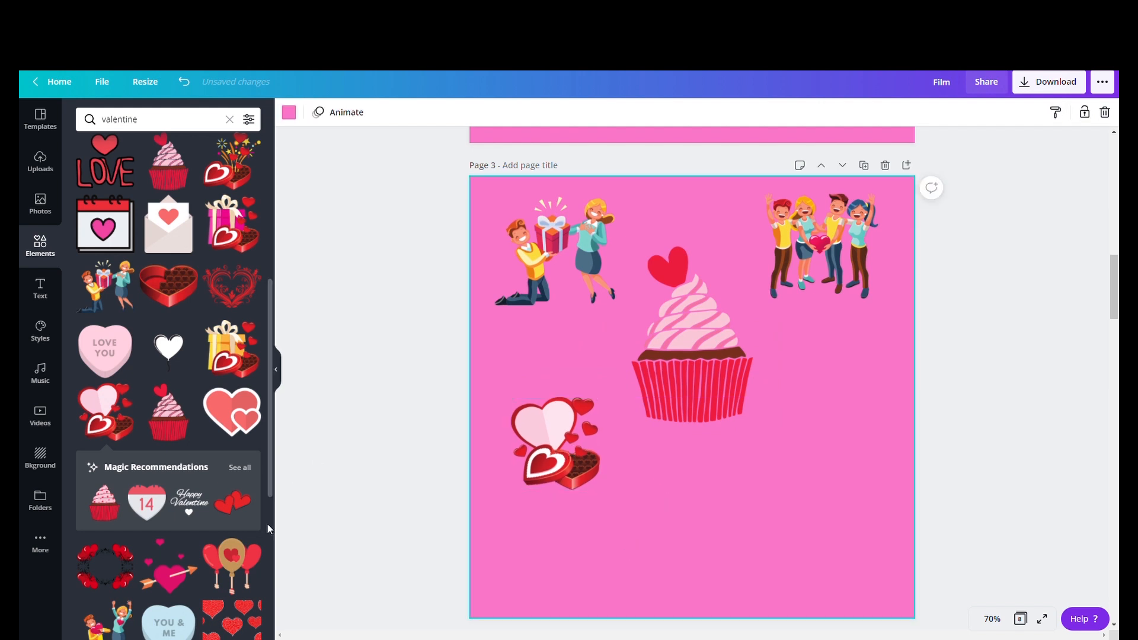
- Add the heart-with-arrow sticker, shrink it and place it right of the cupcake
{"action": "left_click", "coordinate": [169, 570]}
{"action": "left_click_drag", "start_coordinate": [742, 489], "coordinate": [815, 517]}
{"action": "left_click_drag", "start_coordinate": [709, 467], "coordinate": [786, 401]}
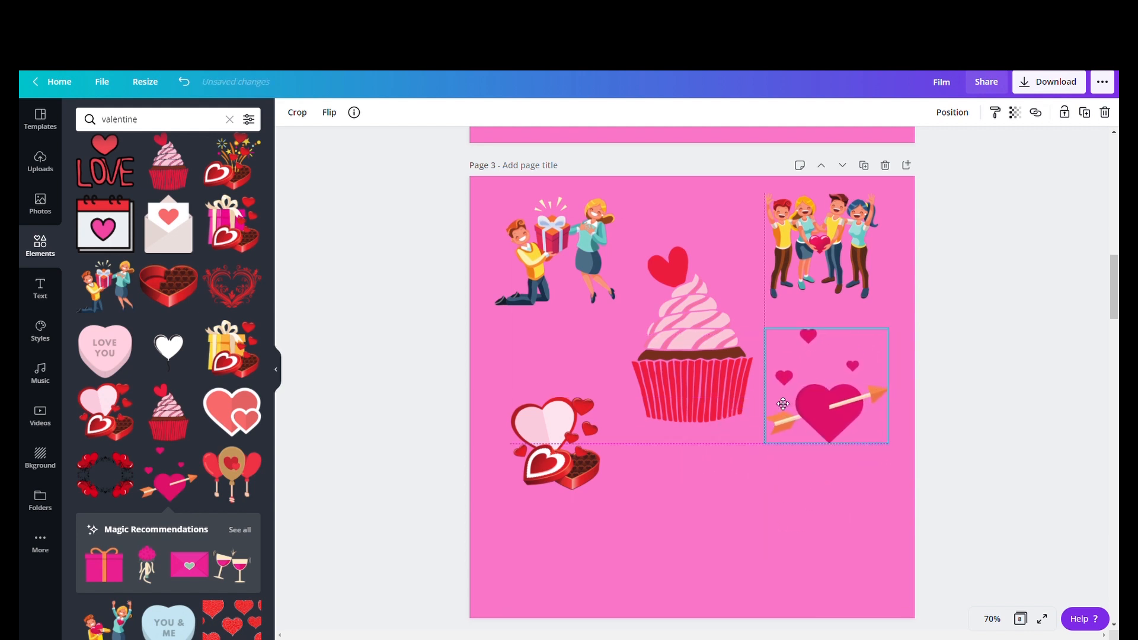
{"action": "left_click", "coordinate": [751, 552]}
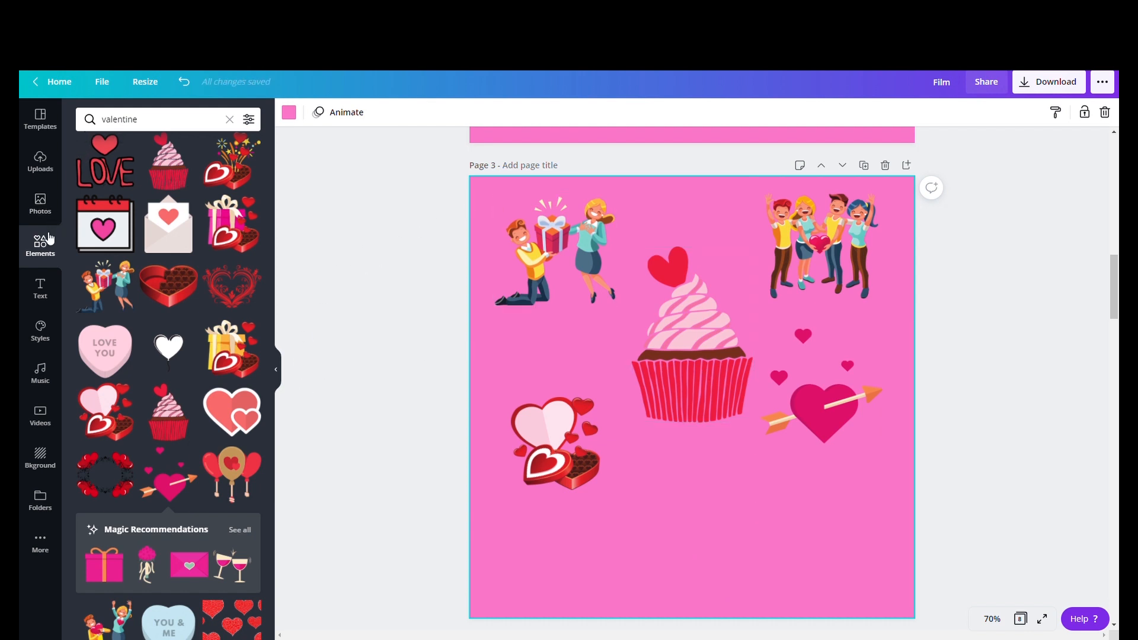
- Duplicate page 3 and delete every sticker from the new copy, leaving a blank pink page
{"action": "left_click", "coordinate": [40, 205]}
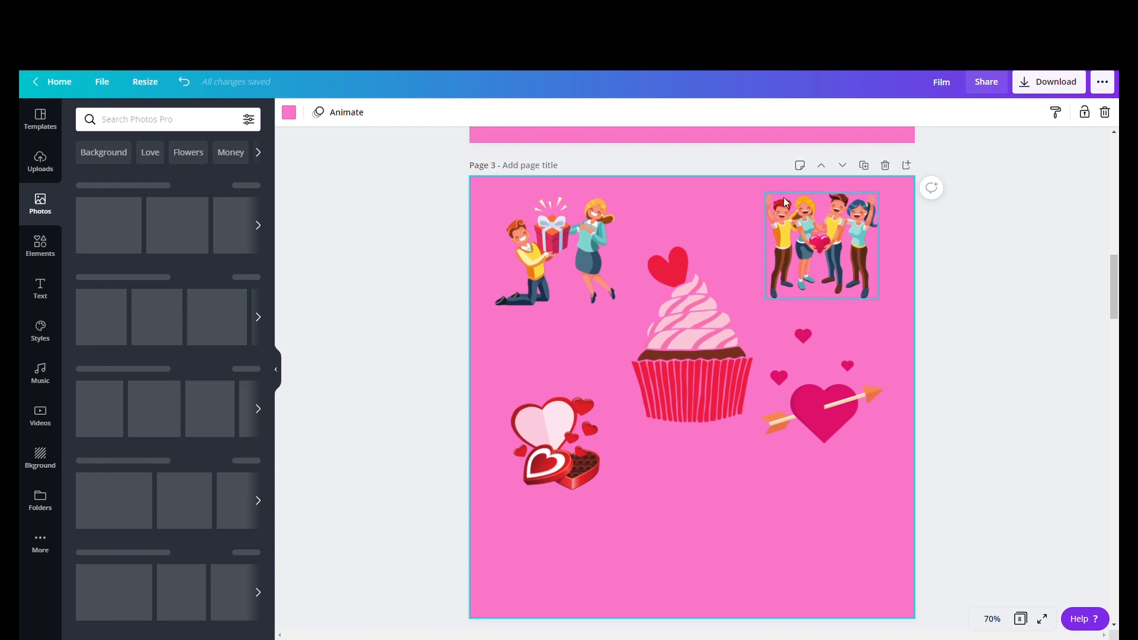
{"action": "left_click", "coordinate": [864, 165]}
{"action": "left_click", "coordinate": [724, 340]}
{"action": "left_click", "coordinate": [780, 368], "text": "shift"}
{"action": "key", "text": "Delete"}
{"action": "left_click", "coordinate": [818, 285]}
{"action": "key", "text": "Delete"}
{"action": "left_click", "coordinate": [599, 255]}
{"action": "key", "text": "Delete"}
{"action": "left_click", "coordinate": [557, 439]}
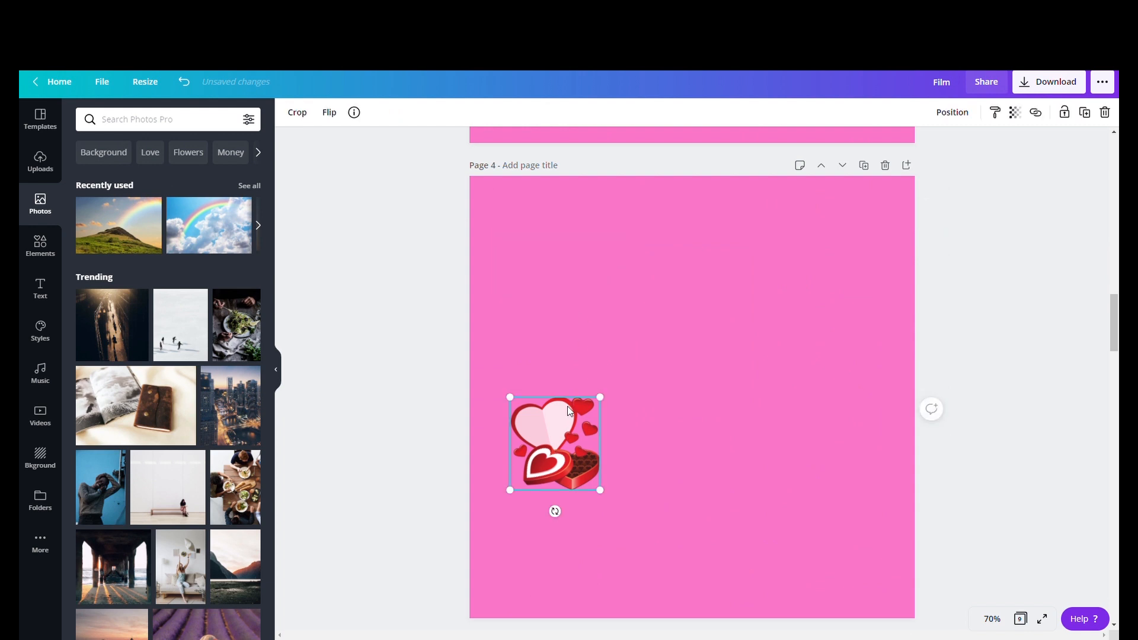
{"action": "key", "text": "Delete"}
- Search photos for Love and add the red LOVE heart-lettering photo, shrinking it into the page's middle
{"action": "left_click", "coordinate": [186, 122]}
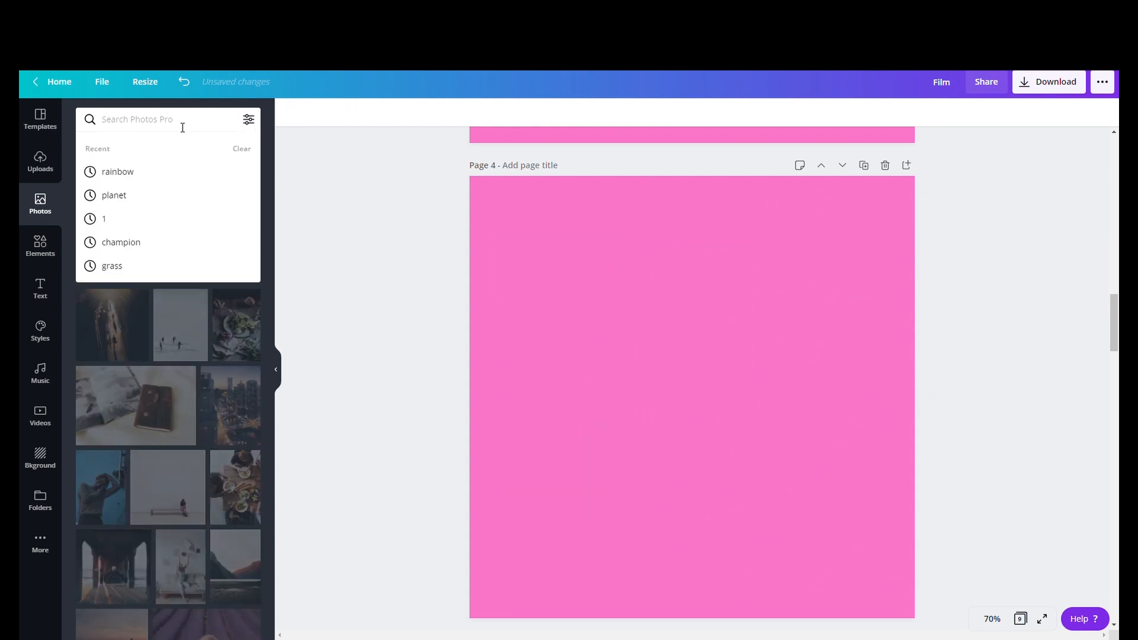
{"action": "left_click", "coordinate": [302, 185]}
{"action": "left_click", "coordinate": [152, 155]}
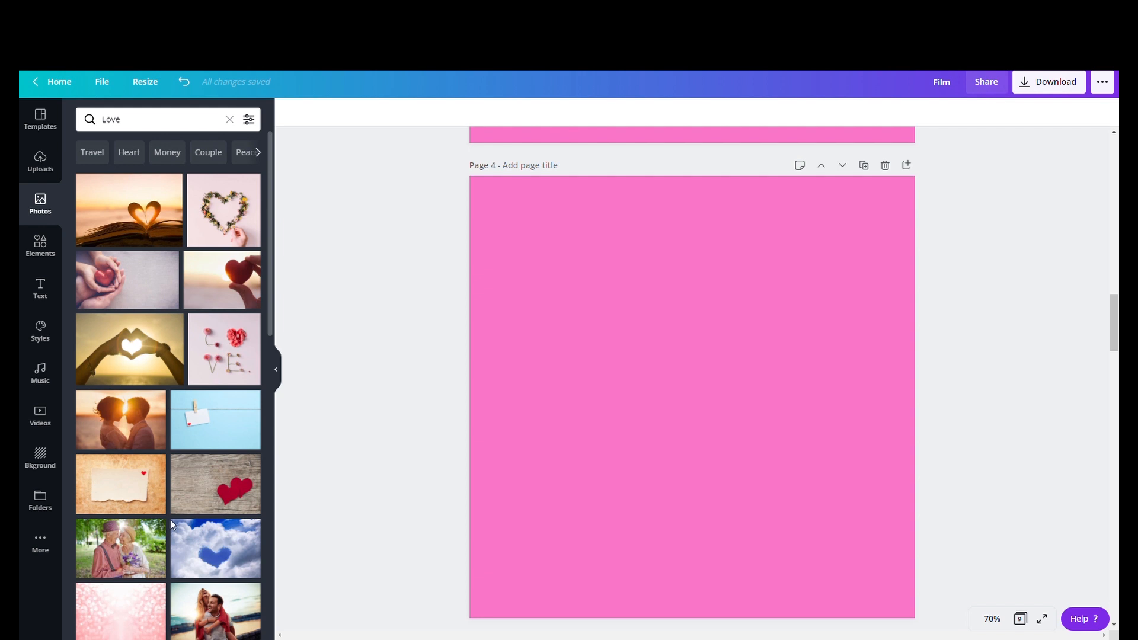
{"action": "scroll", "coordinate": [172, 524], "scroll_direction": "down", "scroll_amount": 5}
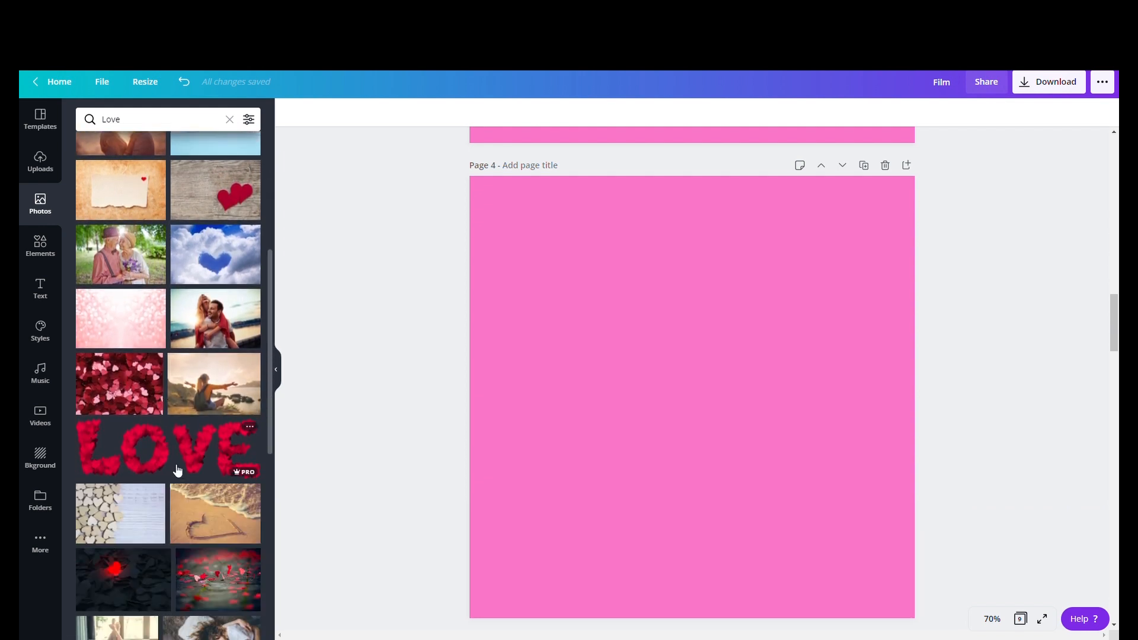
{"action": "left_click", "coordinate": [177, 470]}
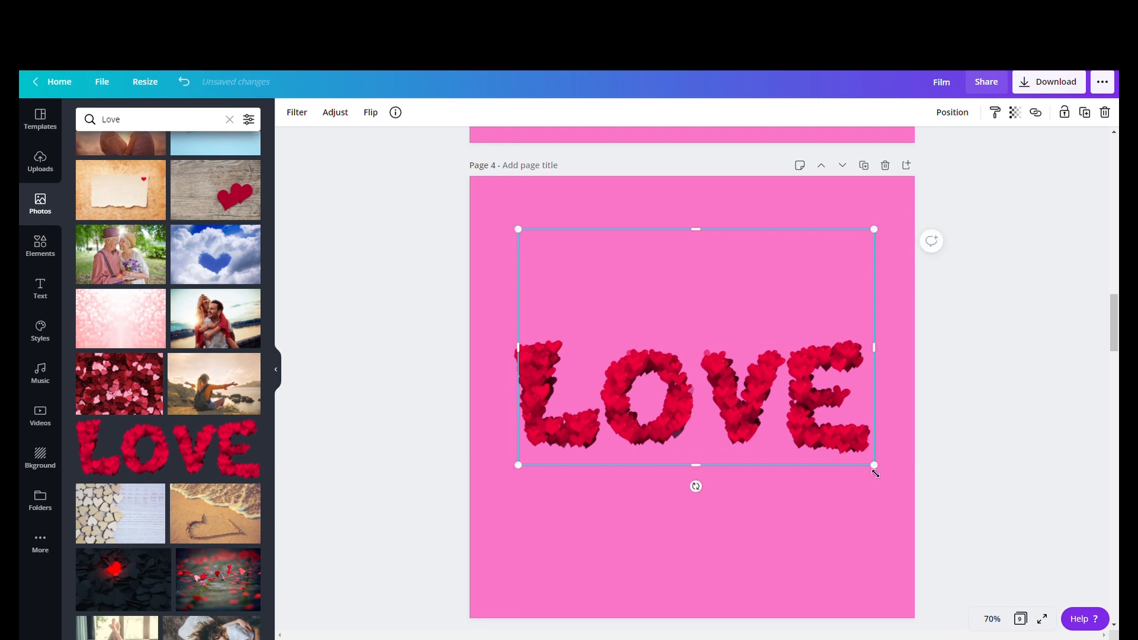
{"action": "left_click_drag", "start_coordinate": [883, 475], "coordinate": [820, 423]}
{"action": "left_click_drag", "start_coordinate": [759, 369], "coordinate": [661, 297]}
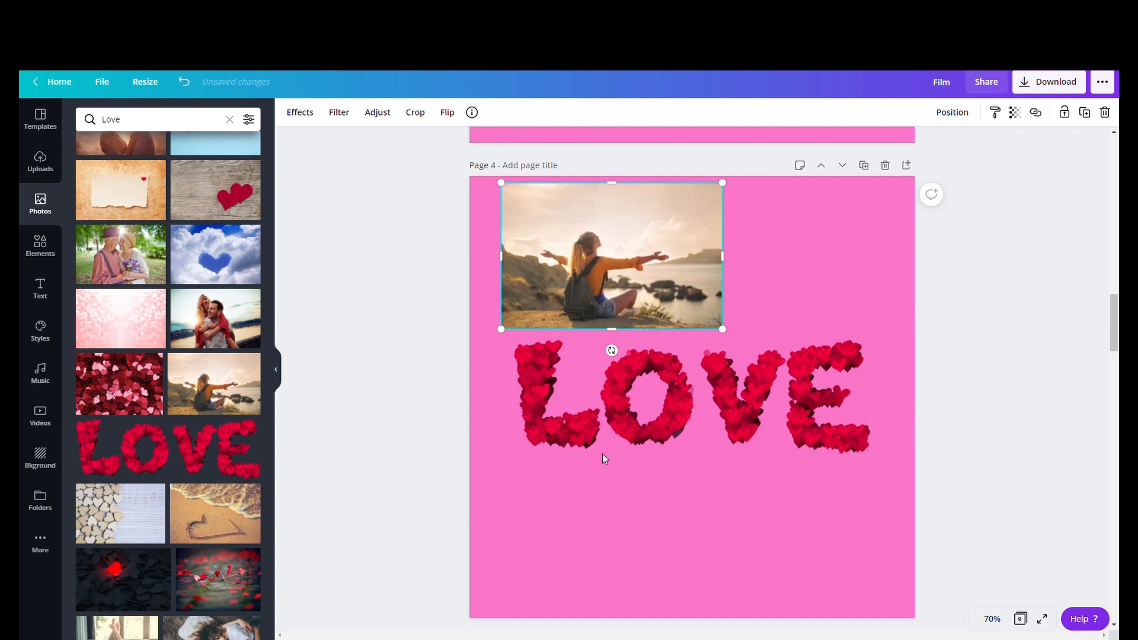
- Shrink the beach photo into the top-left corner and add a red hearts photo, scaling it into the top-right
{"action": "left_click_drag", "start_coordinate": [731, 335], "coordinate": [658, 286]}
{"action": "left_click", "coordinate": [649, 526]}
{"action": "scroll", "coordinate": [160, 451], "scroll_direction": "down", "scroll_amount": 3}
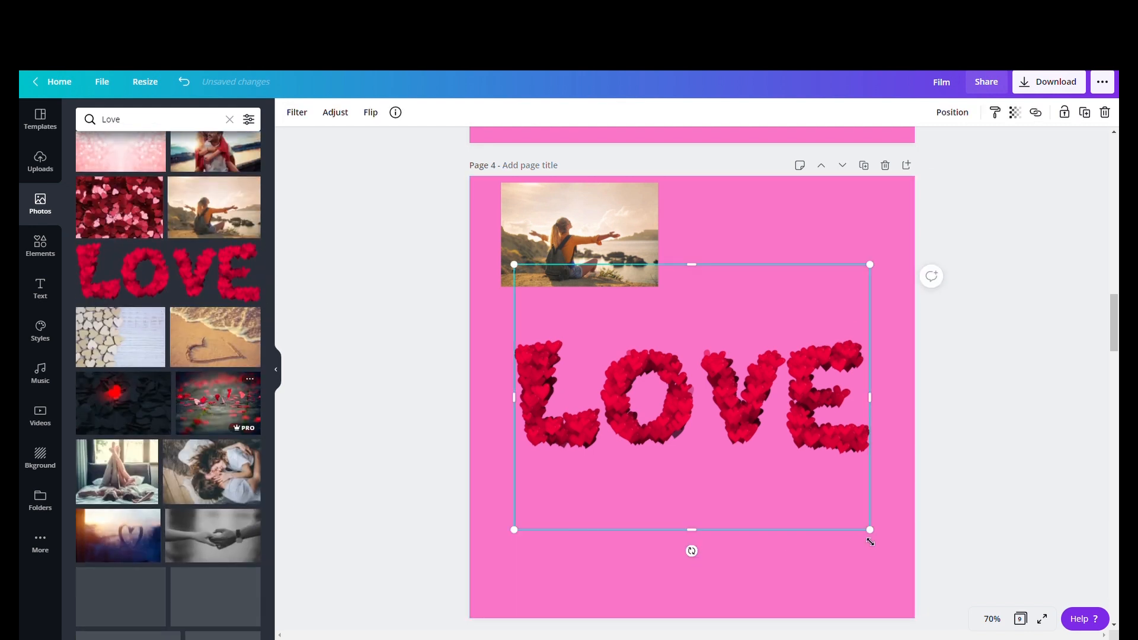
{"action": "left_click_drag", "start_coordinate": [870, 530], "coordinate": [702, 422]}
{"action": "left_click_drag", "start_coordinate": [651, 393], "coordinate": [824, 329]}
- Nudge the chocolate heart box sticker on page 3 slightly to the right
{"action": "left_click", "coordinate": [40, 243]}
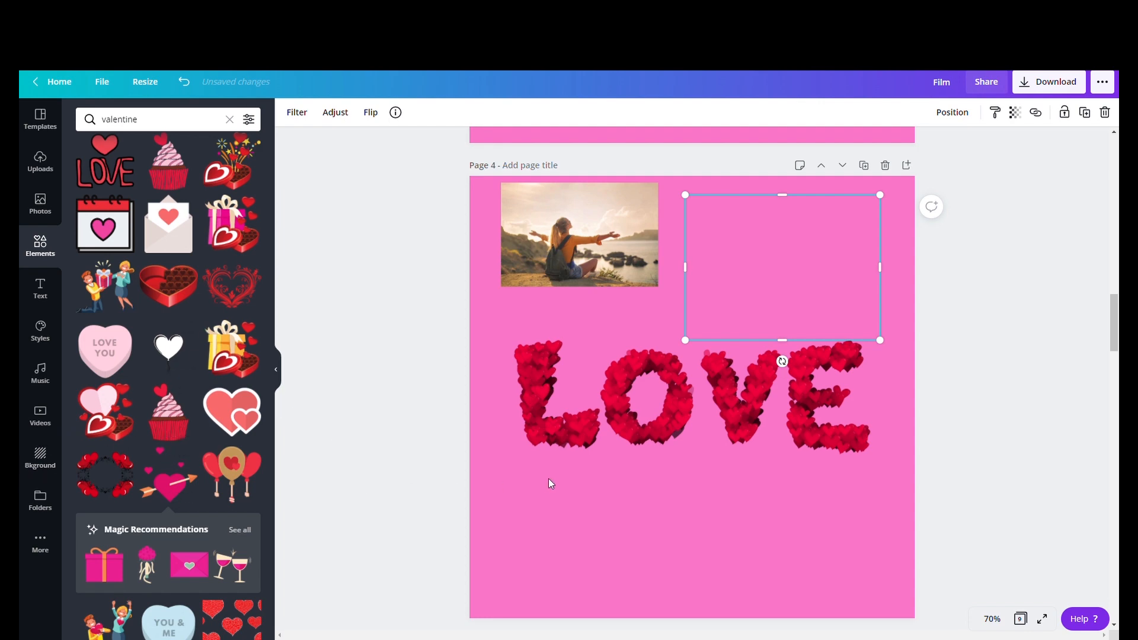
{"action": "scroll", "coordinate": [773, 357], "scroll_direction": "down", "scroll_amount": 2}
{"action": "scroll", "coordinate": [774, 357], "scroll_direction": "up", "scroll_amount": 7}
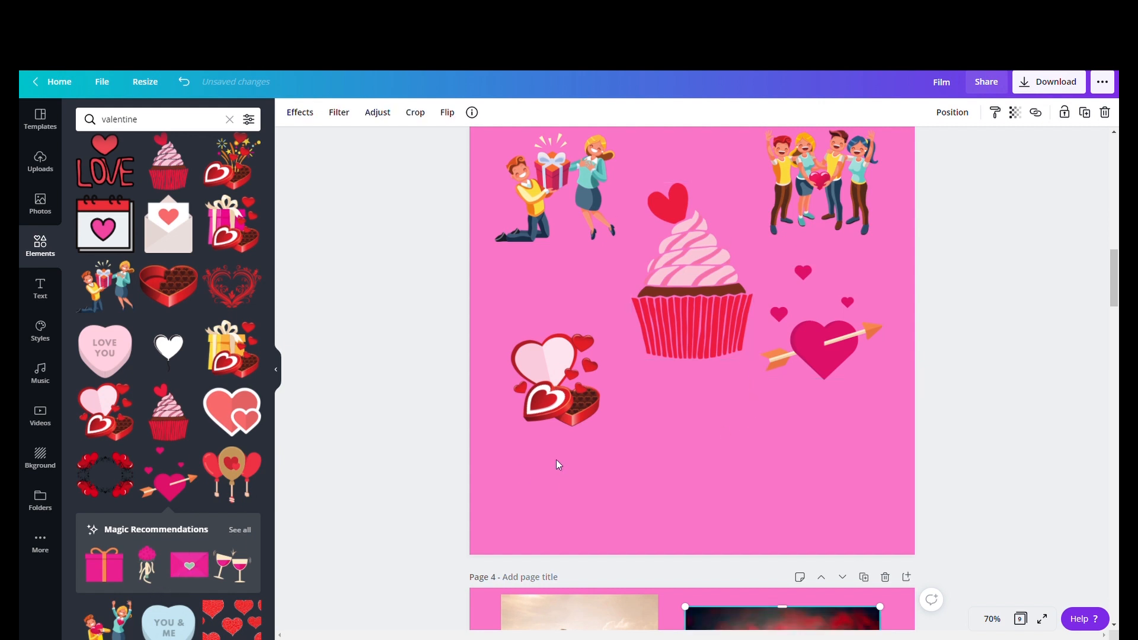
{"action": "left_click_drag", "start_coordinate": [596, 415], "coordinate": [600, 414]}
{"action": "left_click", "coordinate": [765, 438]}
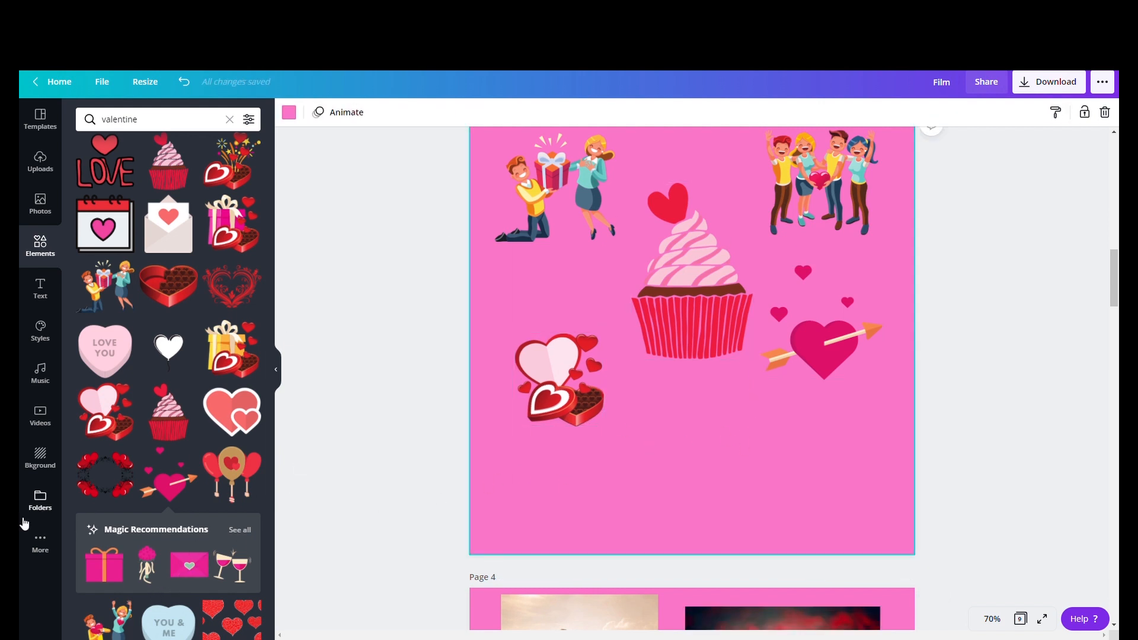
- Add the pink envelope sticker and place it below the cupcake on page 3
{"action": "left_click", "coordinate": [189, 565]}
{"action": "left_click_drag", "start_coordinate": [637, 359], "coordinate": [668, 460]}
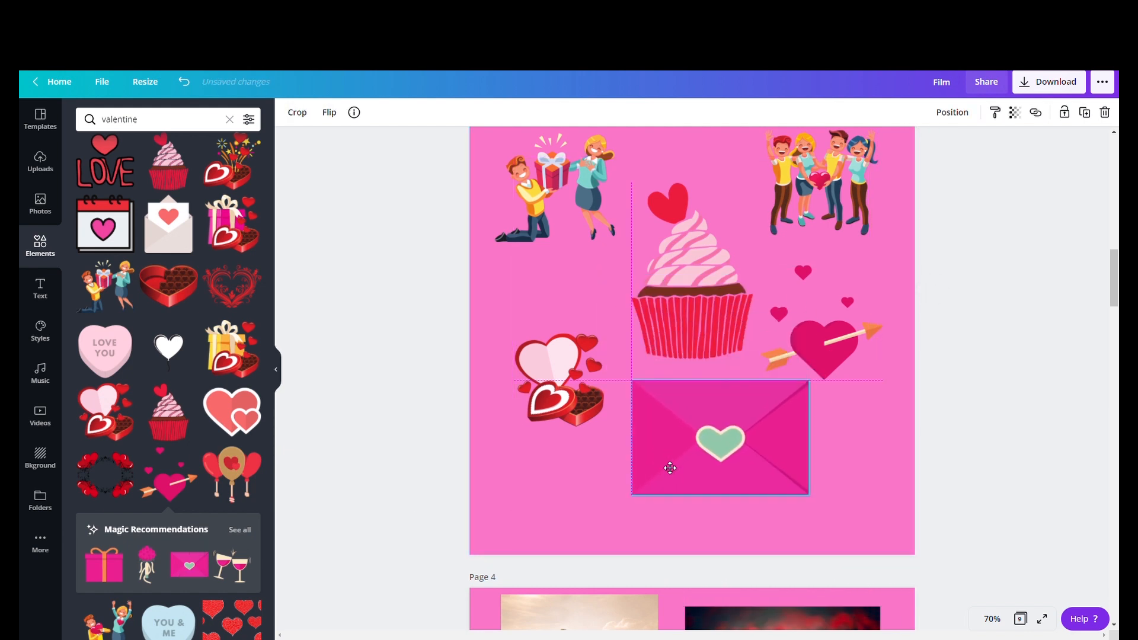
{"action": "left_click", "coordinate": [854, 449]}
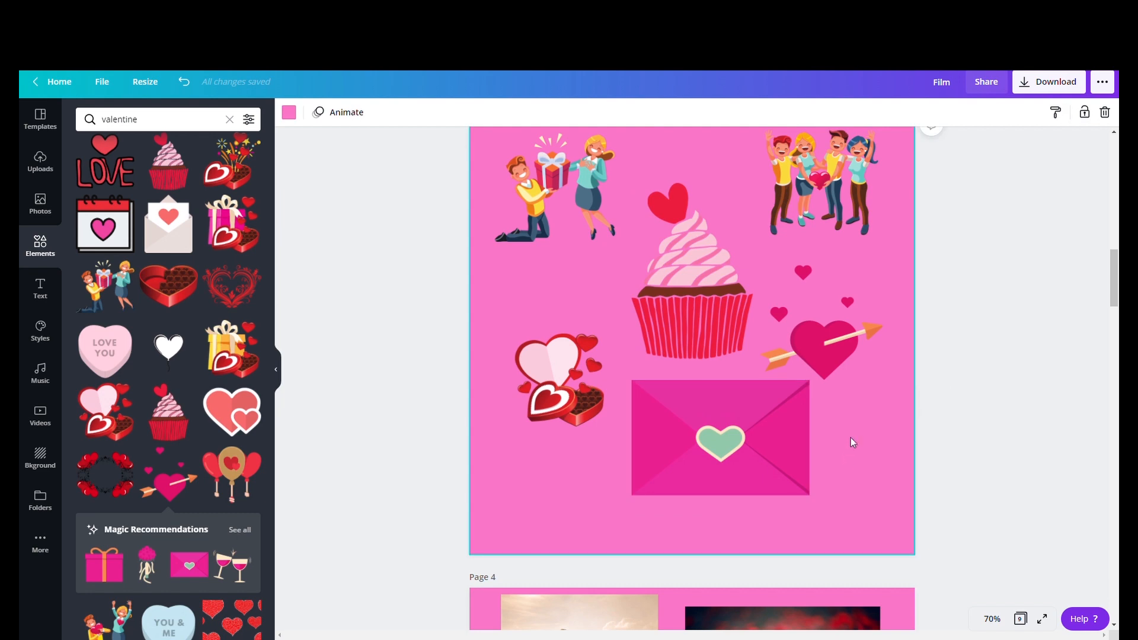
- Duplicate the blank pink page further down the design
{"action": "scroll", "coordinate": [861, 442], "scroll_direction": "down", "scroll_amount": 10}
{"action": "scroll", "coordinate": [860, 435], "scroll_direction": "up", "scroll_amount": 1}
{"action": "scroll", "coordinate": [861, 436], "scroll_direction": "down", "scroll_amount": 5}
{"action": "left_click", "coordinate": [864, 171]}
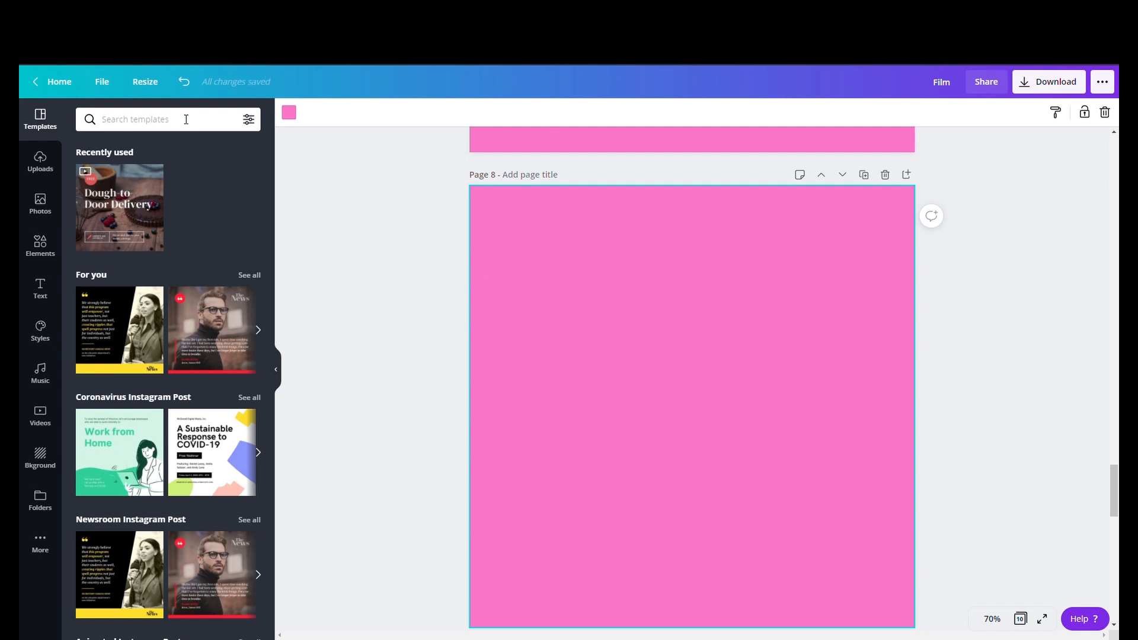
- Search elements for pie and add the steaming pie sticker to the blank page
{"action": "left_click", "coordinate": [49, 215]}
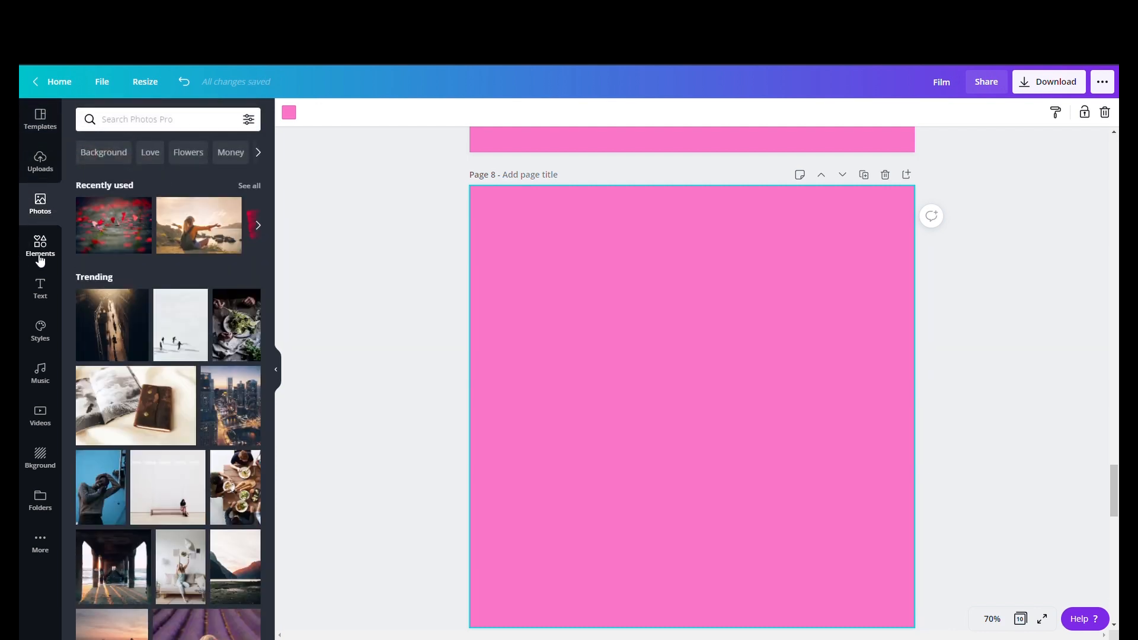
{"action": "left_click", "coordinate": [39, 259]}
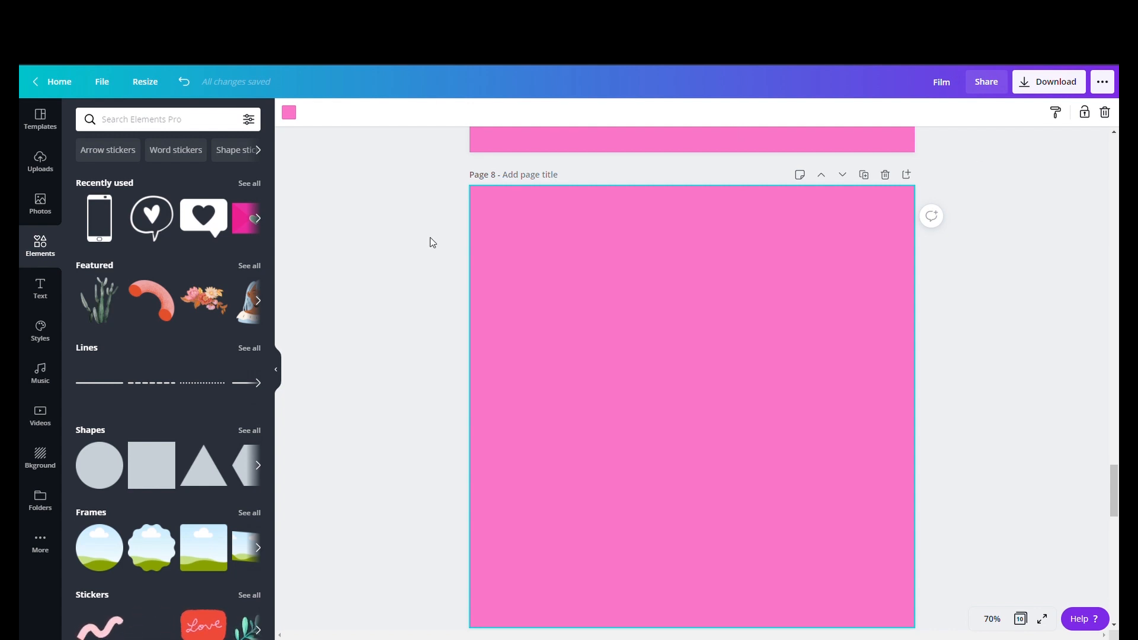
{"action": "left_click", "coordinate": [179, 116]}
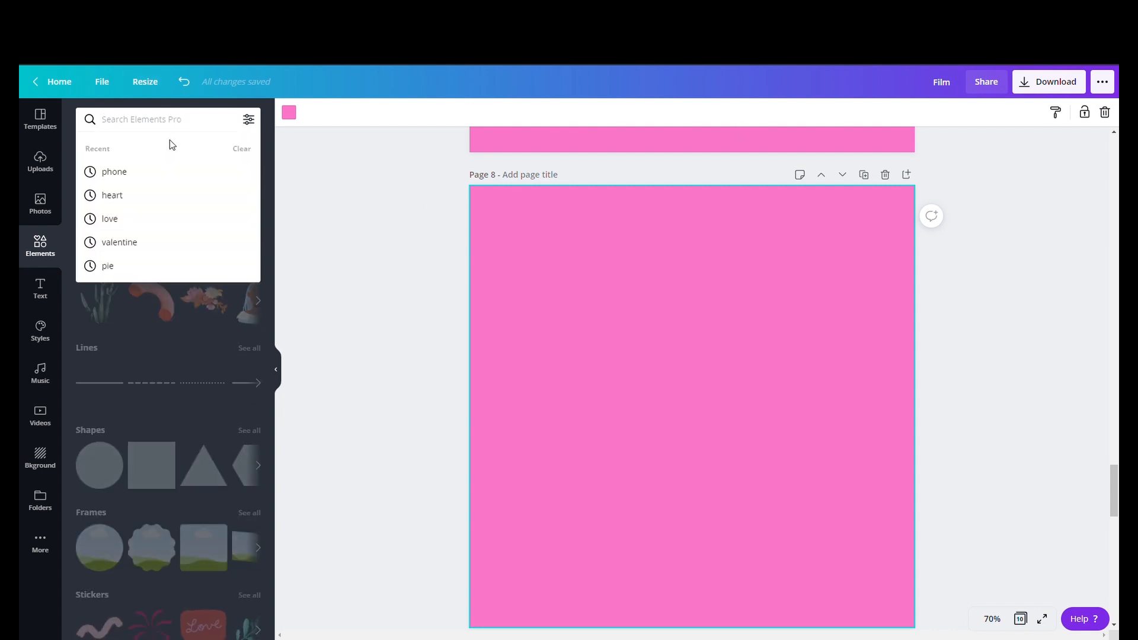
{"action": "type", "text": "pie"}
{"action": "key", "text": "Return"}
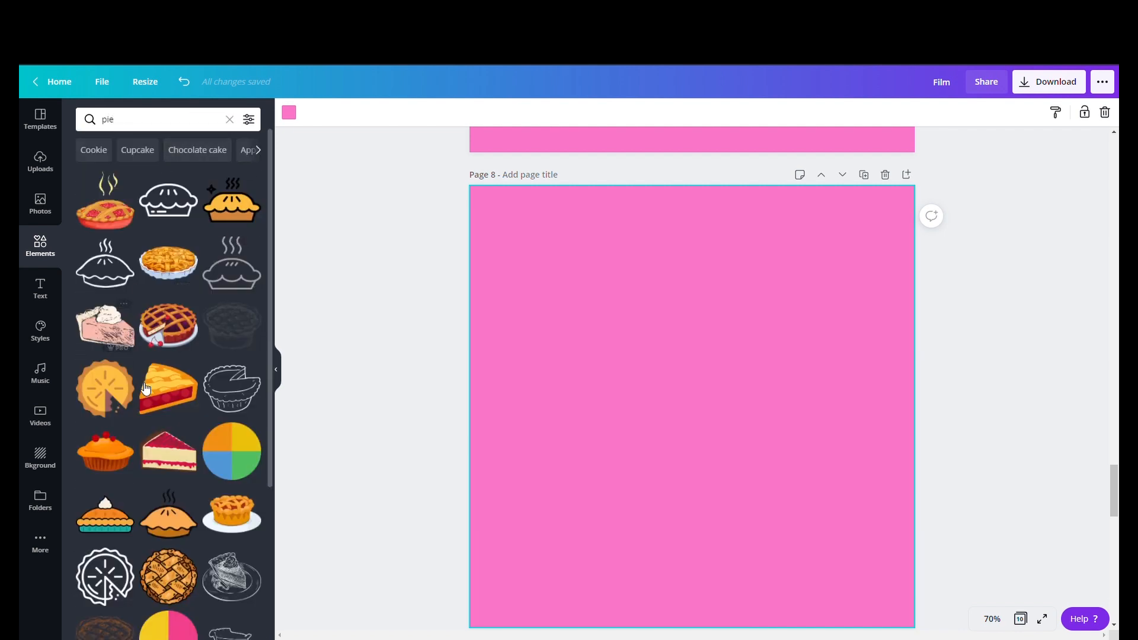
{"action": "left_click", "coordinate": [235, 223]}
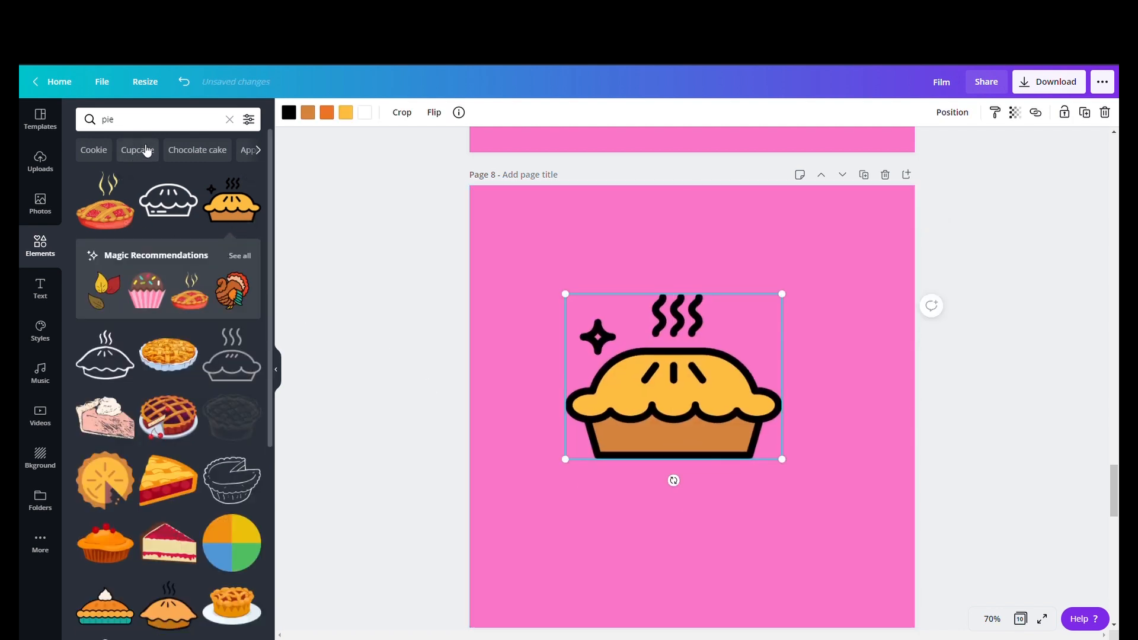
- Clear the element search and add the RODEO text style to the top of page 8
{"action": "left_click", "coordinate": [230, 119]}
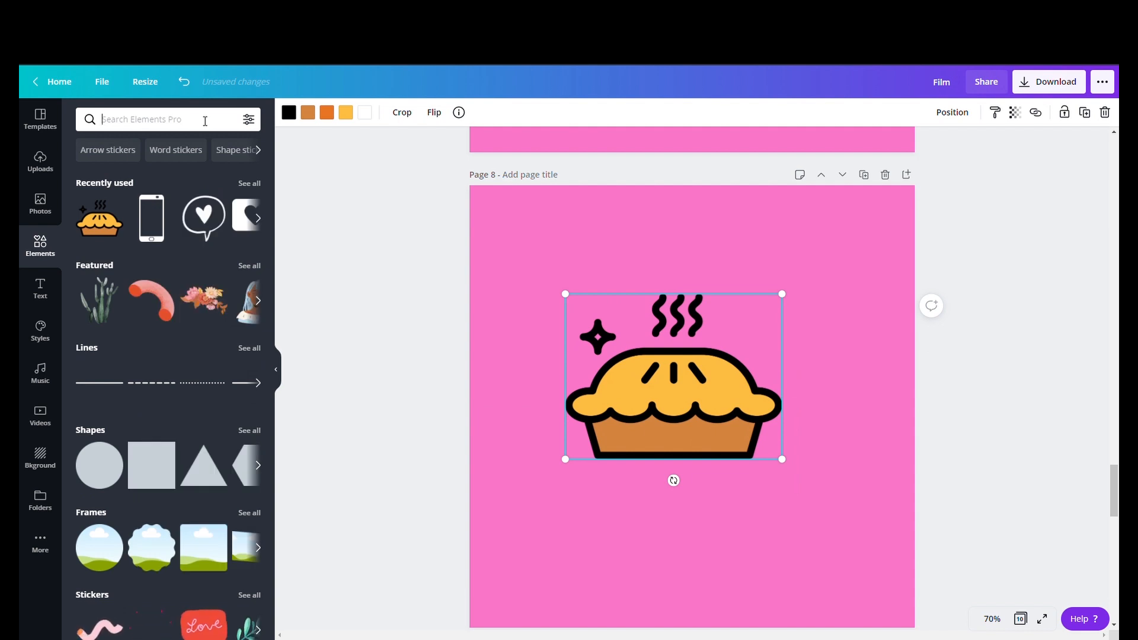
{"action": "left_click", "coordinate": [42, 295]}
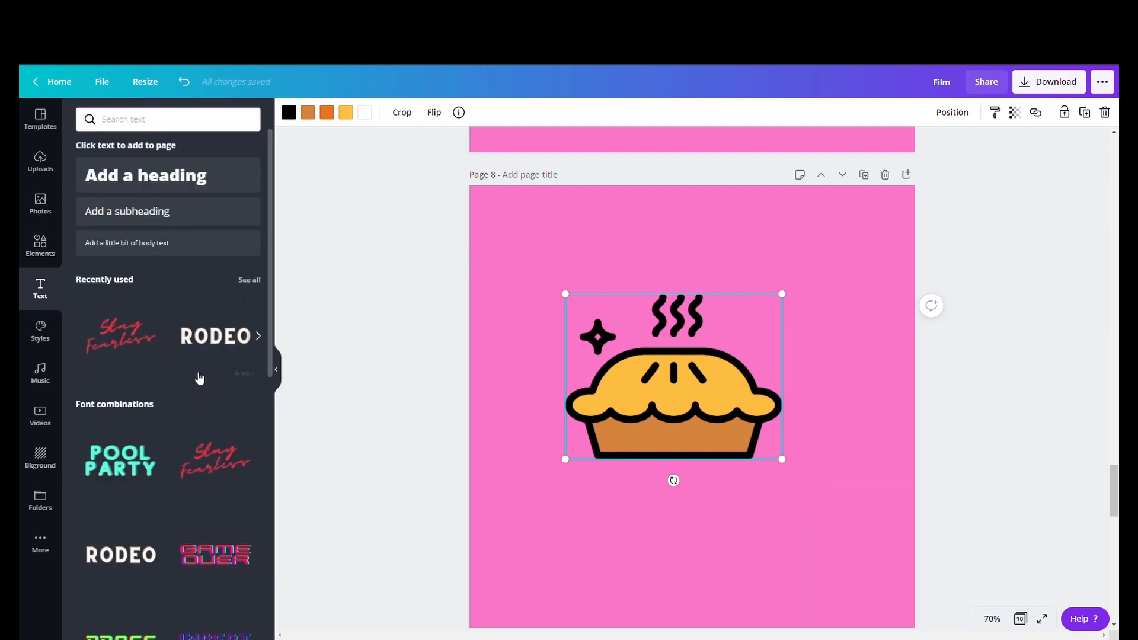
{"action": "left_click_drag", "start_coordinate": [653, 415], "coordinate": [650, 245]}
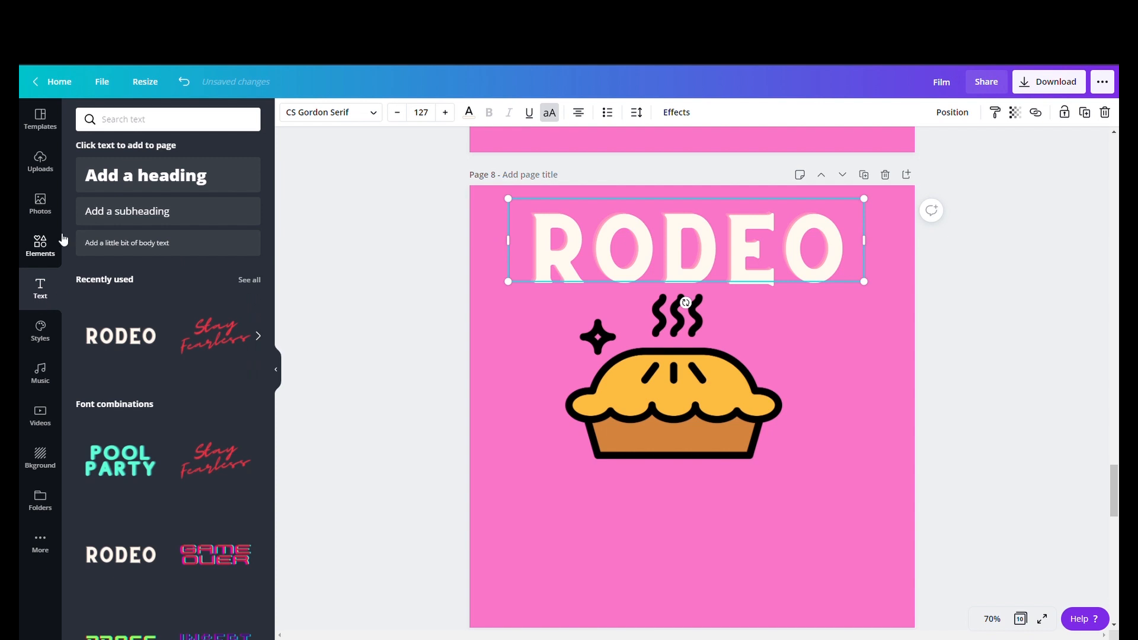
- Replace the heading text with SWEETIE and widen it to fit on one line at font size 100
{"action": "scroll", "coordinate": [172, 415], "scroll_direction": "down", "scroll_amount": 8}
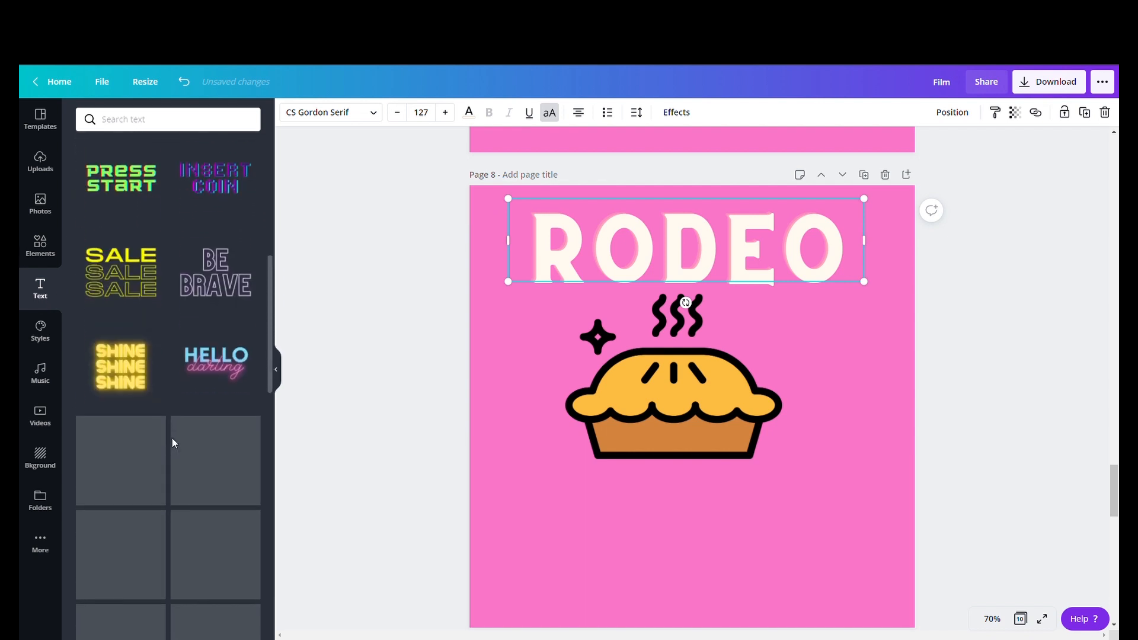
{"action": "double_click", "coordinate": [598, 255]}
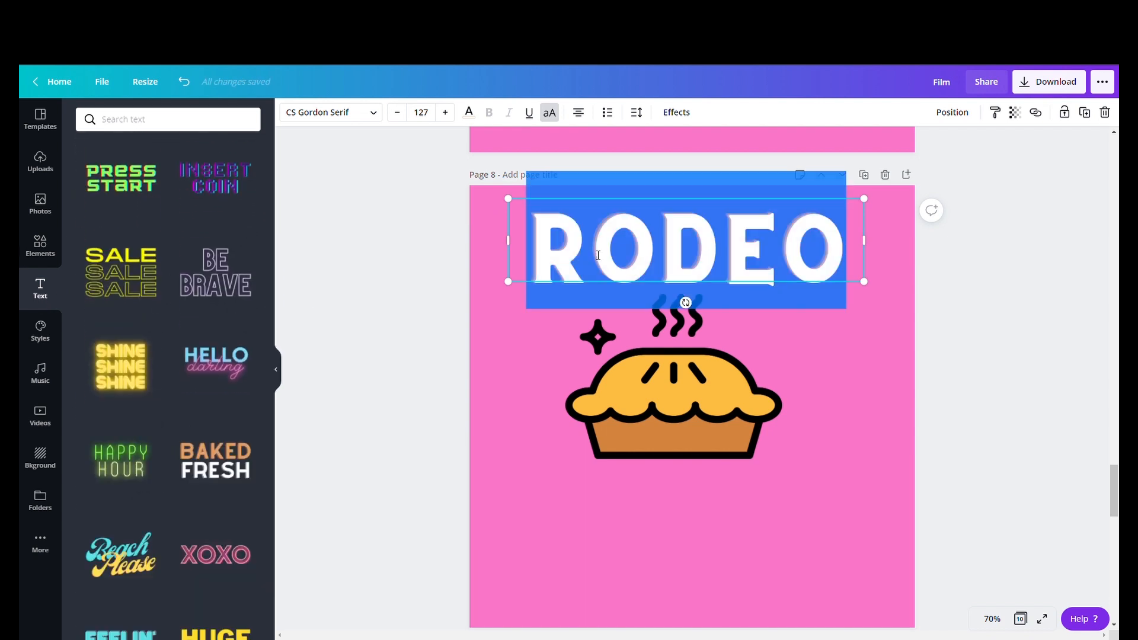
{"action": "key", "text": "BackSpace"}
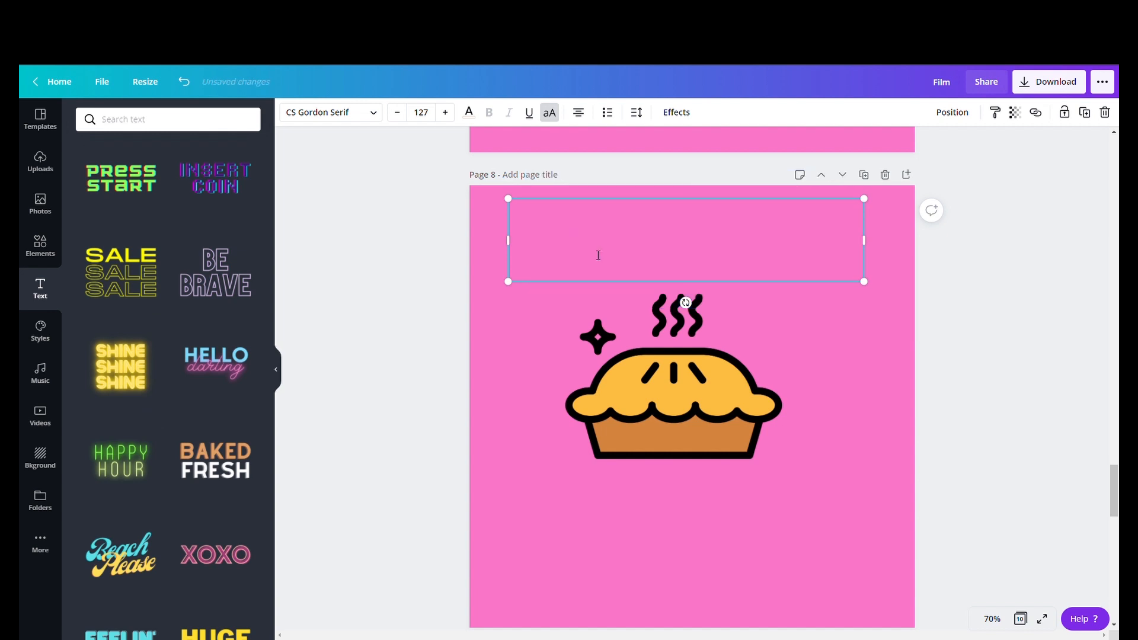
{"action": "type", "text": "SWEETIE"}
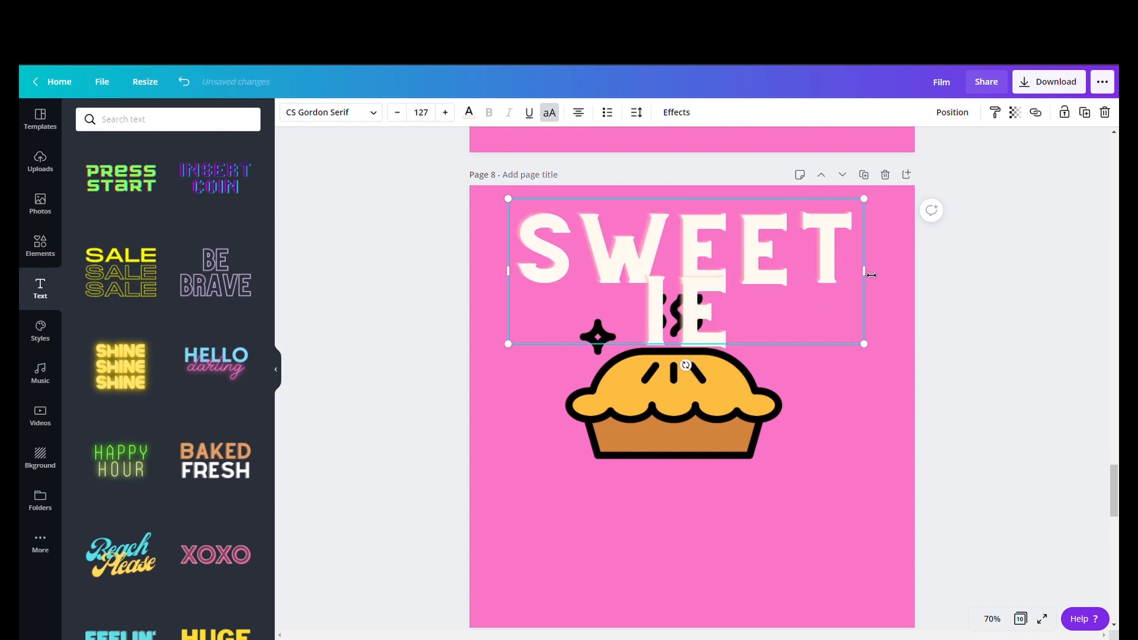
{"action": "left_click_drag", "start_coordinate": [878, 276], "coordinate": [939, 277]}
{"action": "left_click", "coordinate": [425, 115]}
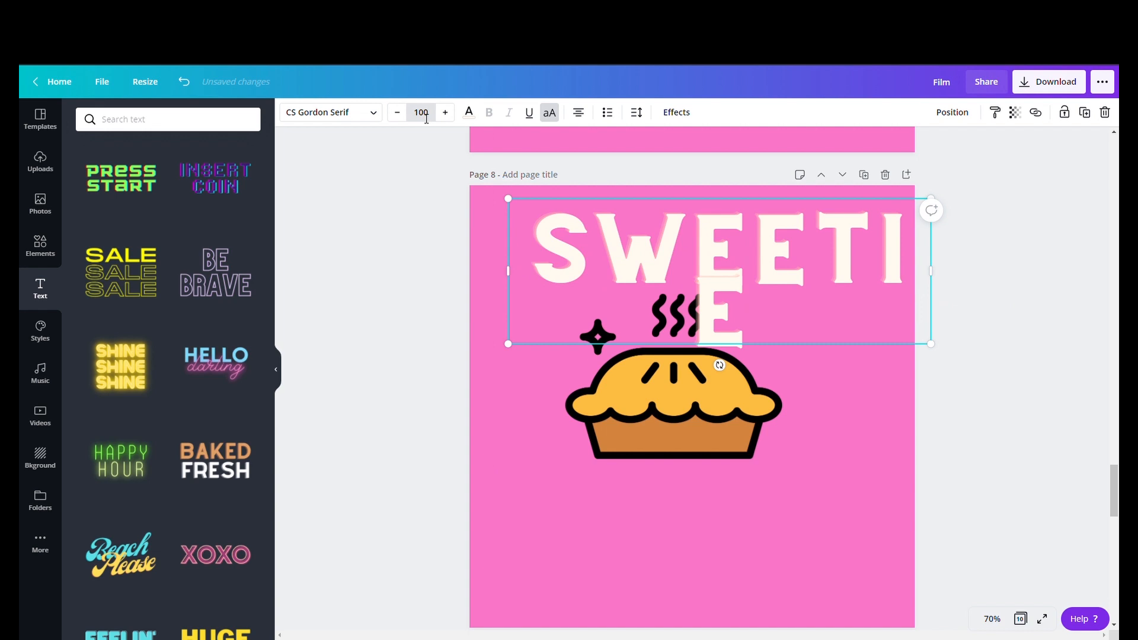
{"action": "left_click", "coordinate": [338, 119]}
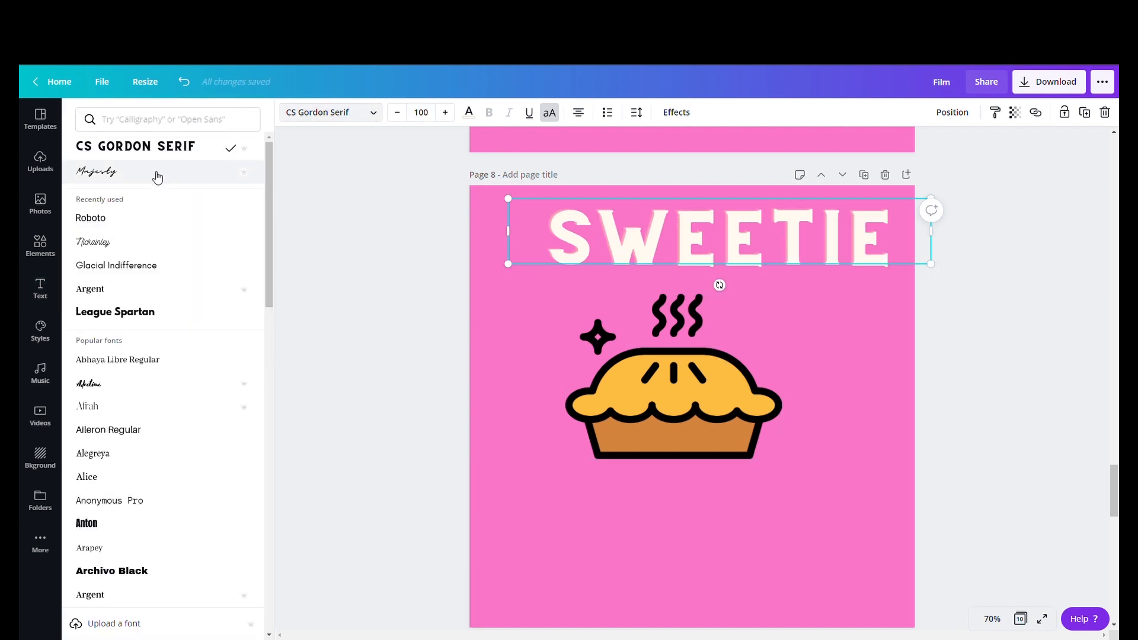
{"action": "left_click", "coordinate": [117, 244]}
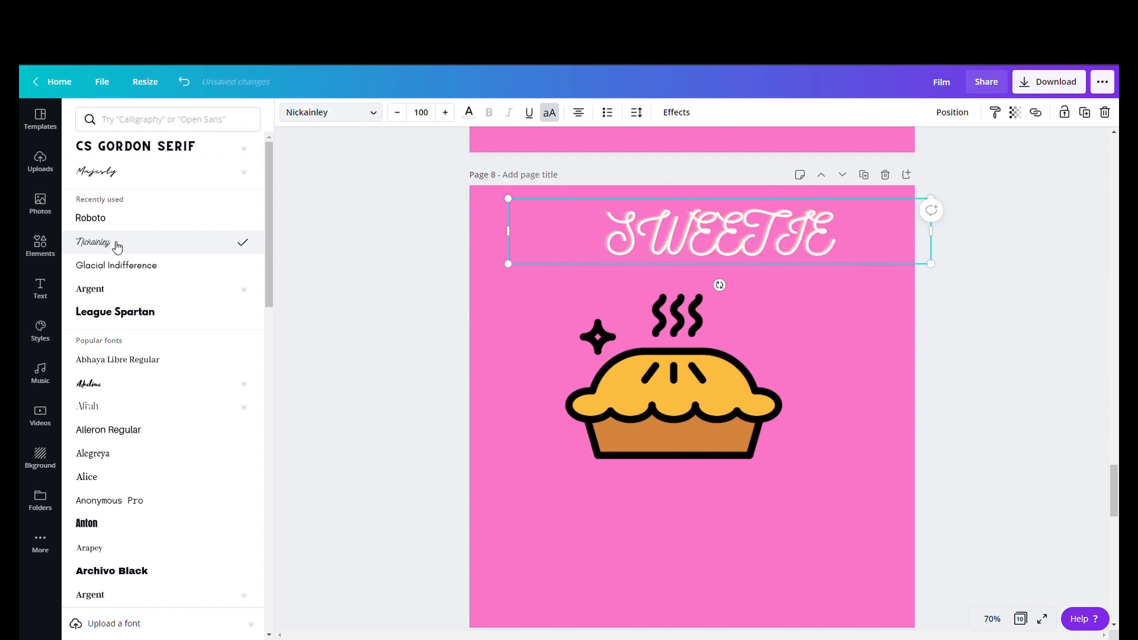
{"action": "left_click", "coordinate": [358, 119]}
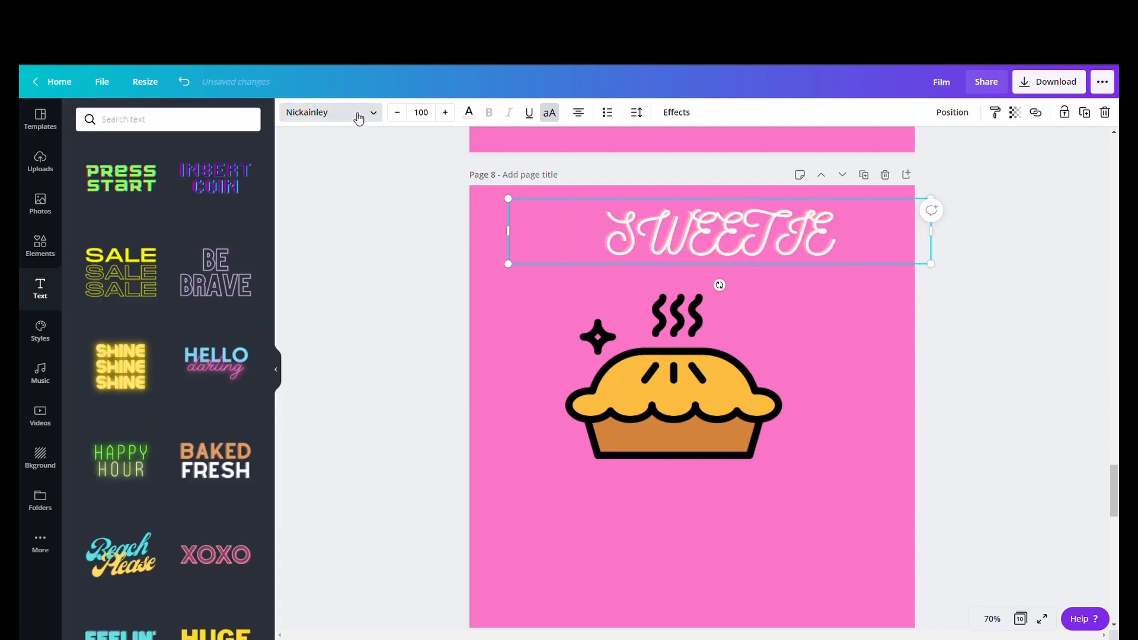
{"action": "left_click", "coordinate": [373, 115]}
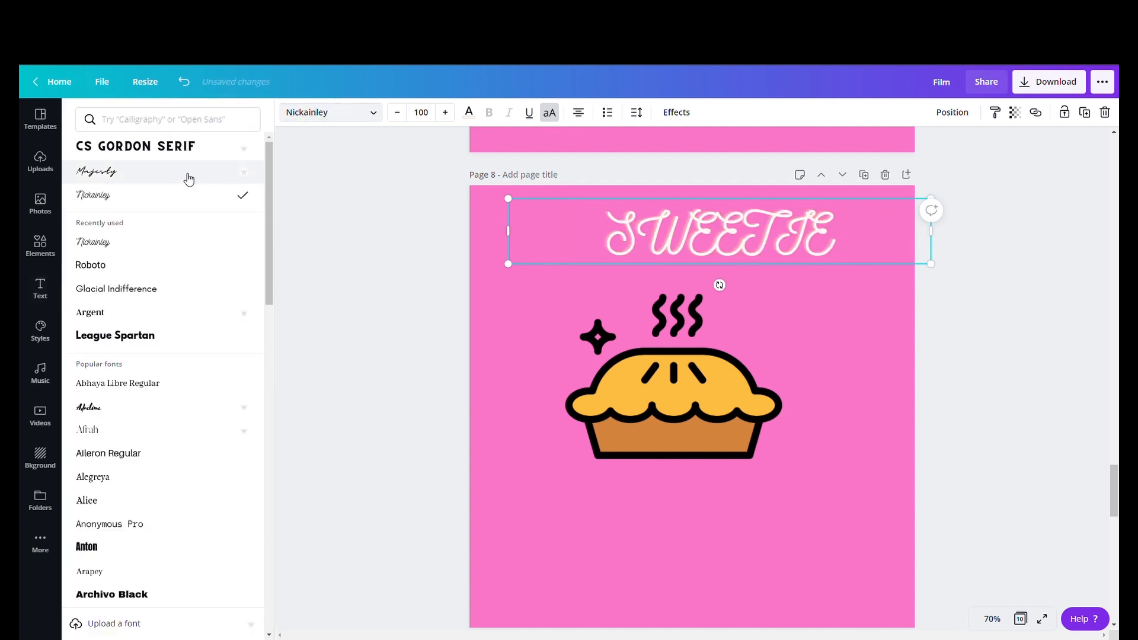
{"action": "left_click", "coordinate": [187, 151]}
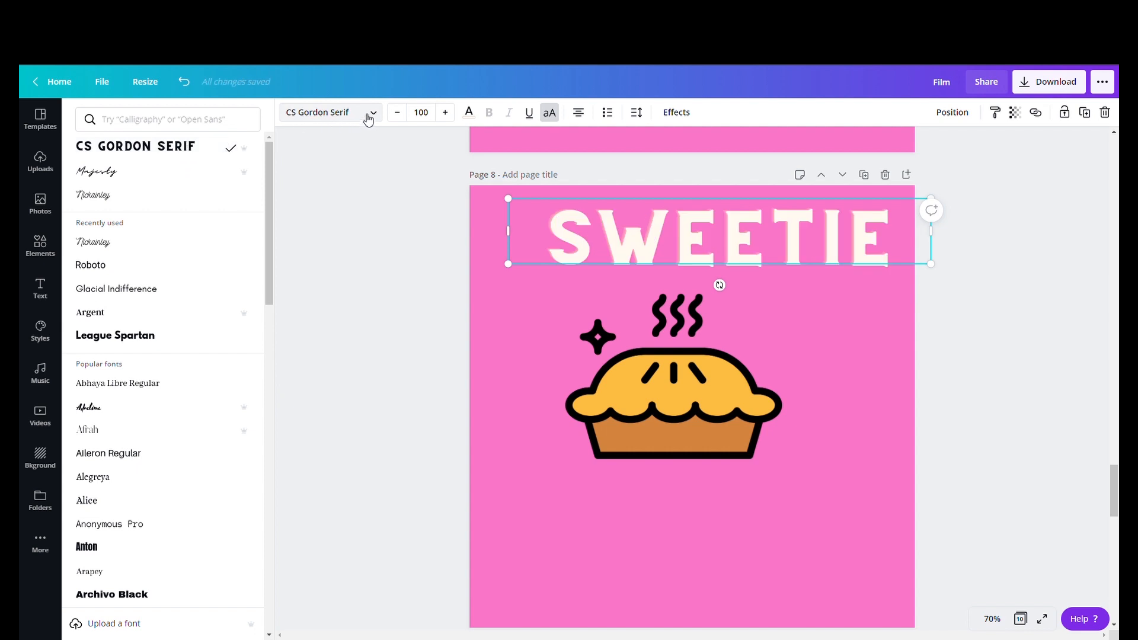
- Move the SWEETIE heading and the pie sticker slightly down on the page
{"action": "left_click_drag", "start_coordinate": [633, 273], "coordinate": [606, 283]}
{"action": "left_click_drag", "start_coordinate": [652, 373], "coordinate": [658, 387]}
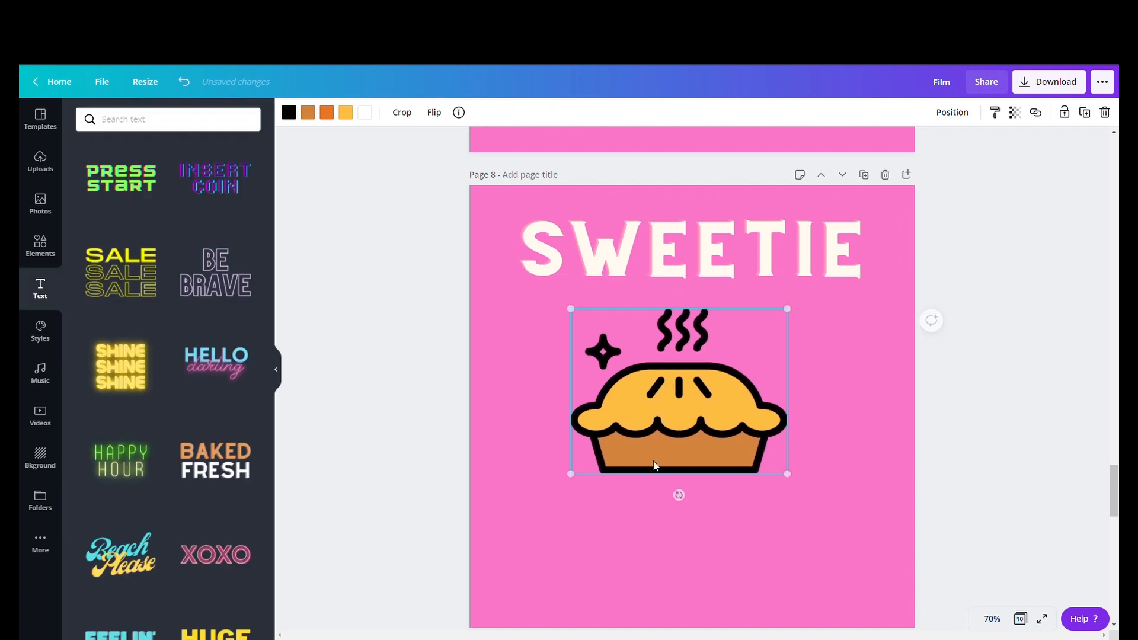
{"action": "left_click", "coordinate": [667, 531]}
- Add another RODEO text style to the page and change its text to PIE
{"action": "scroll", "coordinate": [243, 296], "scroll_direction": "up", "scroll_amount": 5}
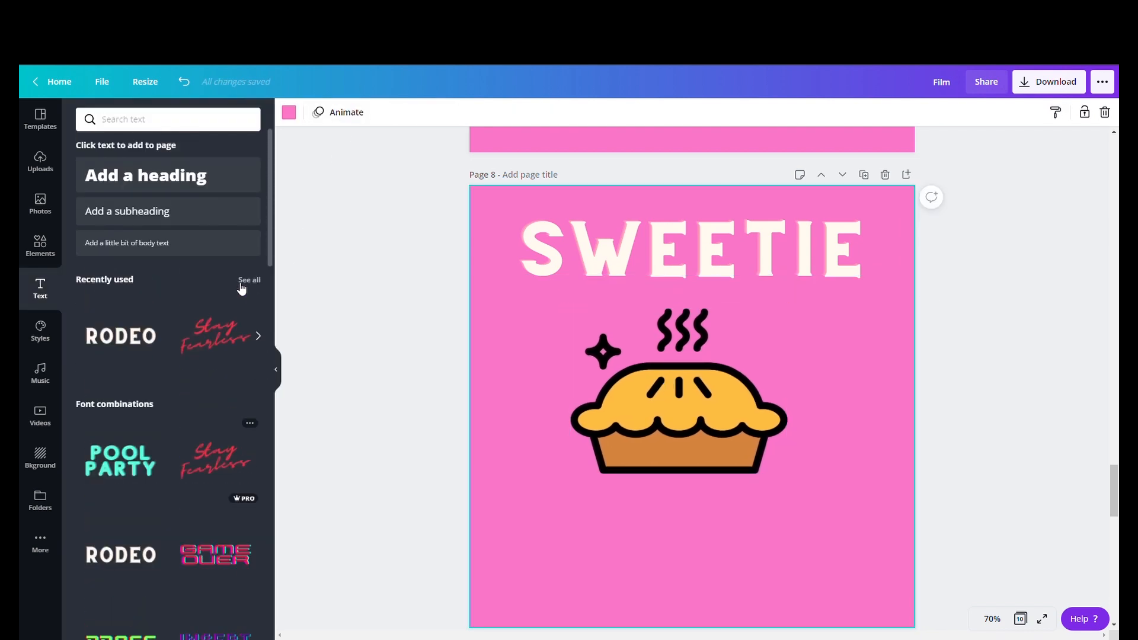
{"action": "left_click", "coordinate": [121, 337]}
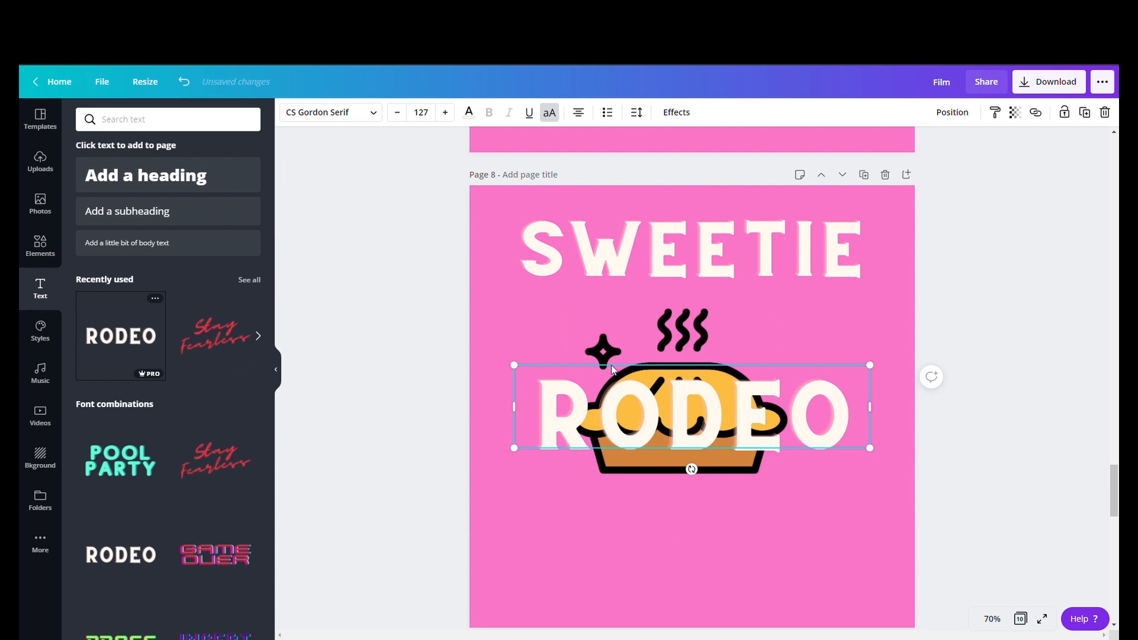
{"action": "double_click", "coordinate": [689, 395]}
{"action": "type", "text": "PIE"}
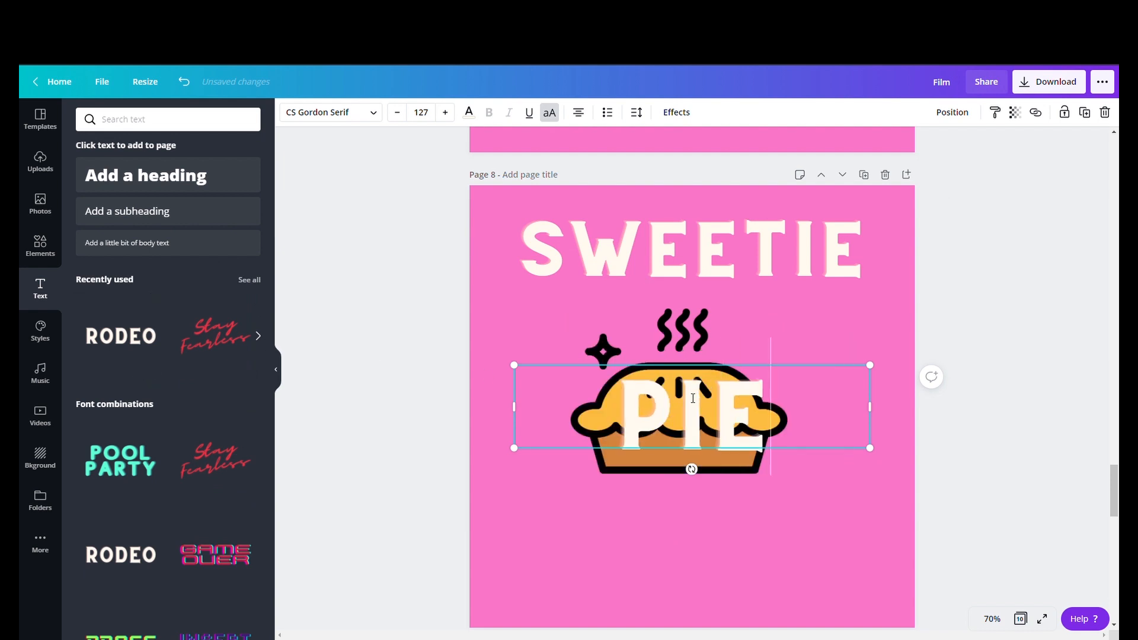
- Narrow the PIE text box, place it below the pie sticker, and nudge the pie slightly right
{"action": "left_click_drag", "start_coordinate": [870, 409], "coordinate": [760, 424]}
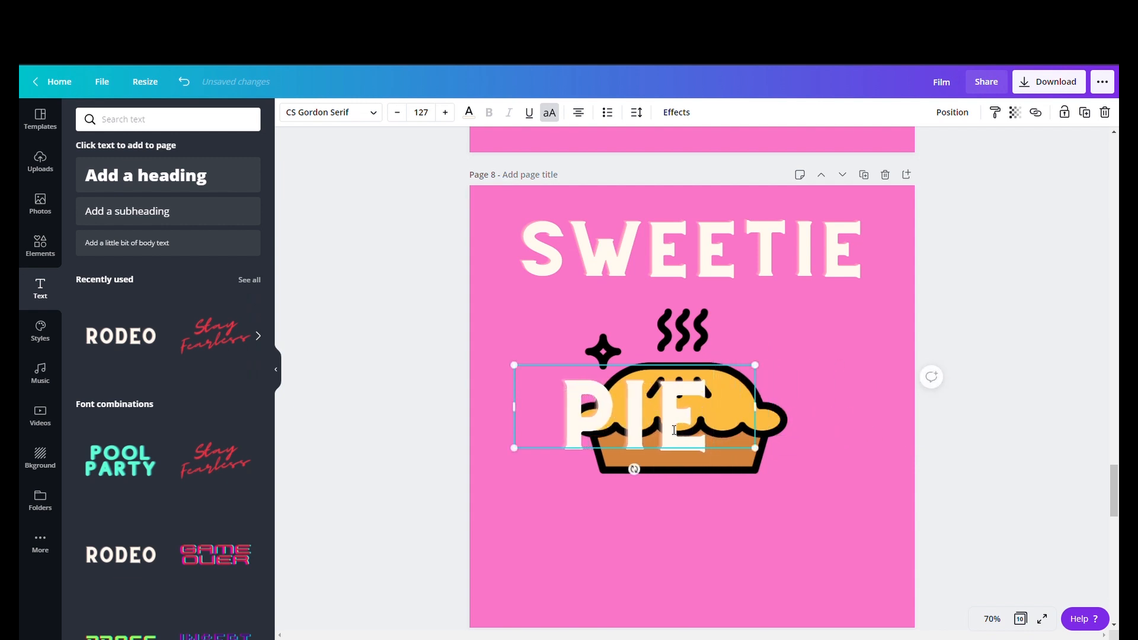
{"action": "left_click_drag", "start_coordinate": [662, 458], "coordinate": [706, 587]}
{"action": "left_click_drag", "start_coordinate": [680, 443], "coordinate": [695, 440]}
{"action": "left_click", "coordinate": [307, 112]}
{"action": "left_click", "coordinate": [185, 232]}
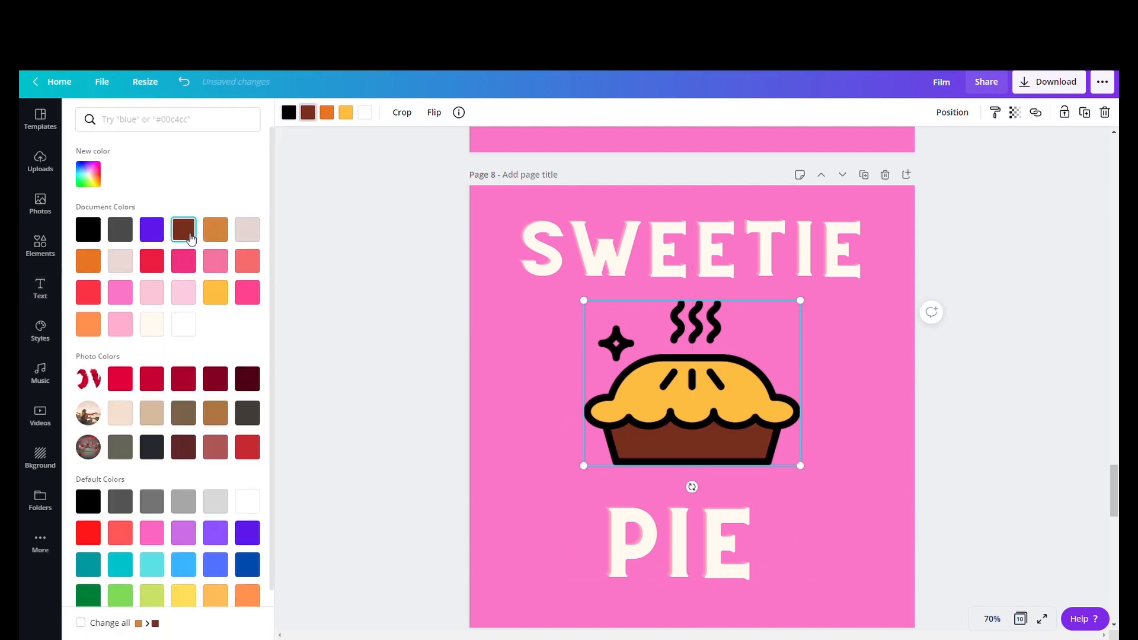
{"action": "left_click", "coordinate": [213, 237]}
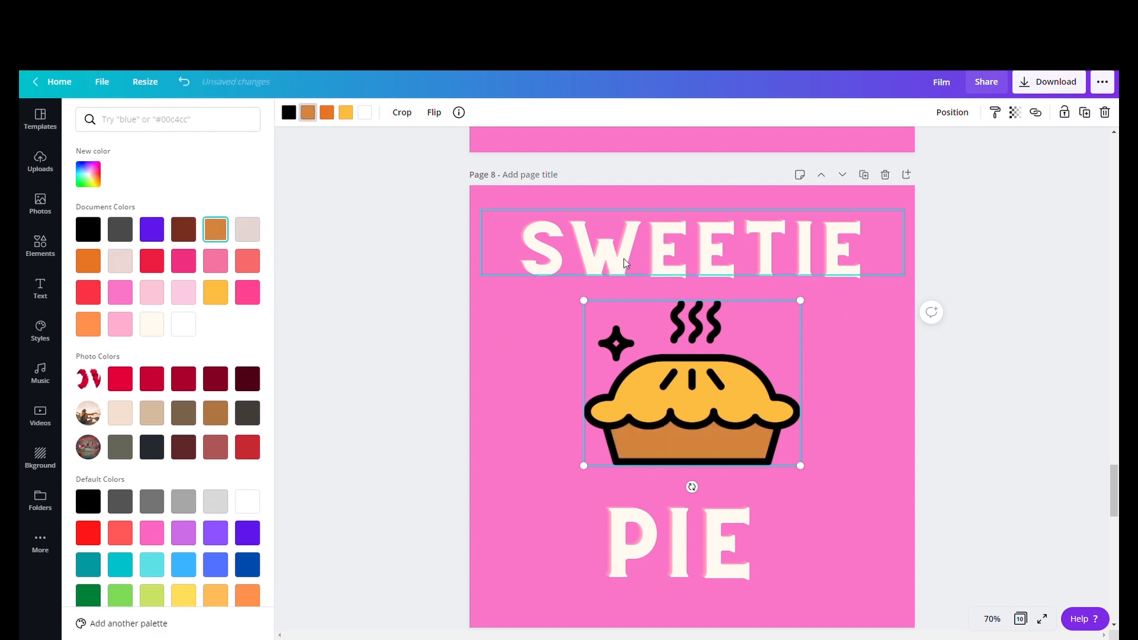
{"action": "left_click", "coordinate": [288, 116]}
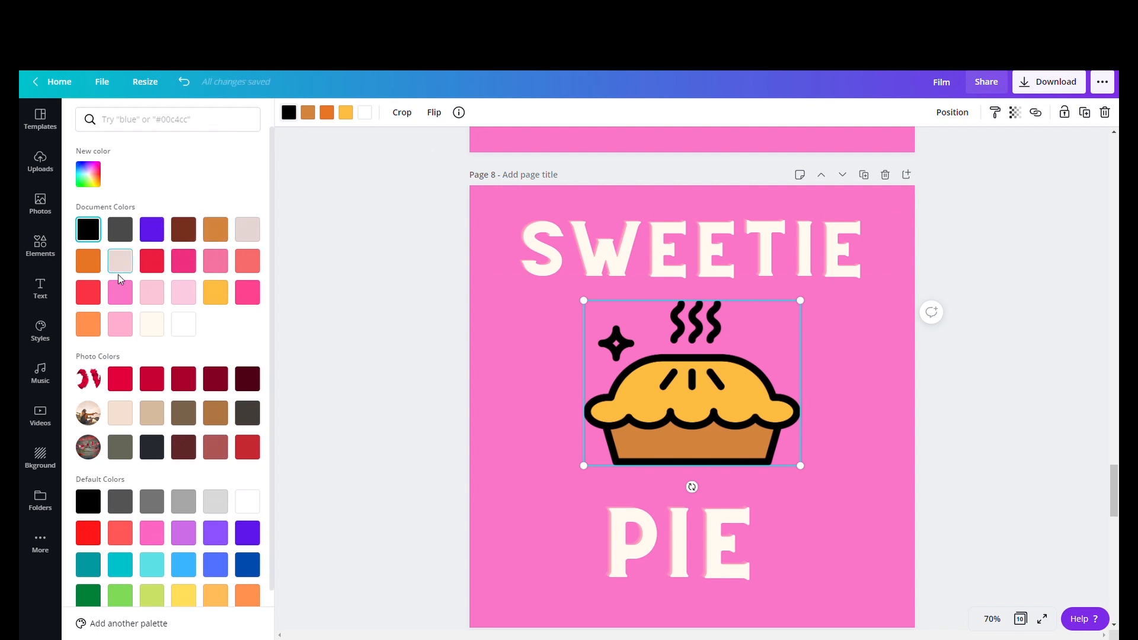
{"action": "left_click", "coordinate": [99, 268]}
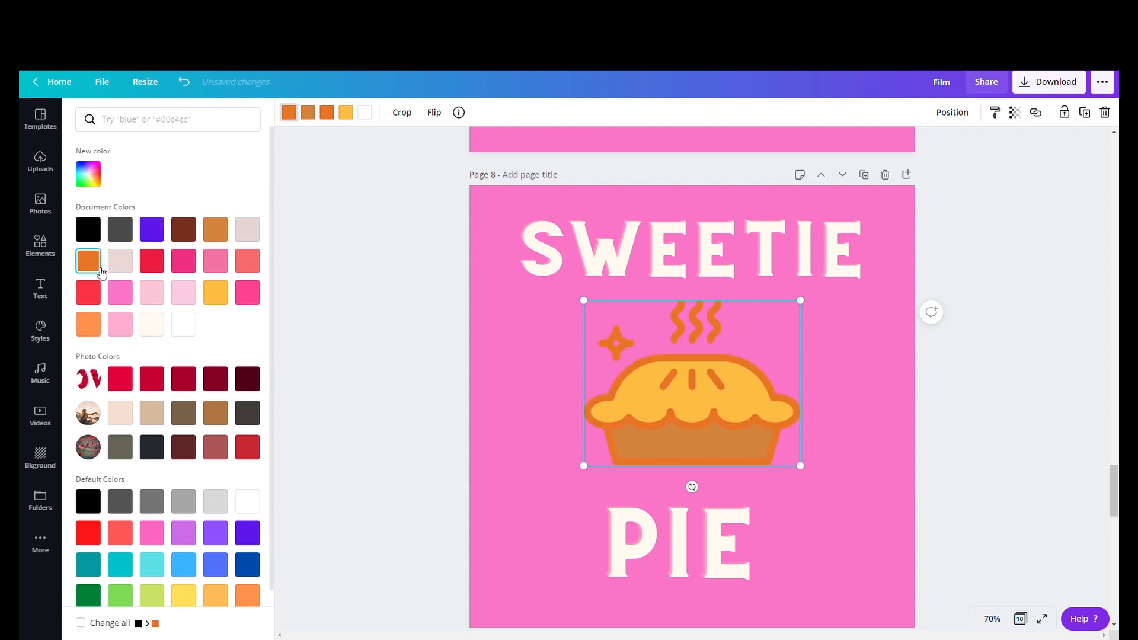
{"action": "left_click", "coordinate": [93, 233]}
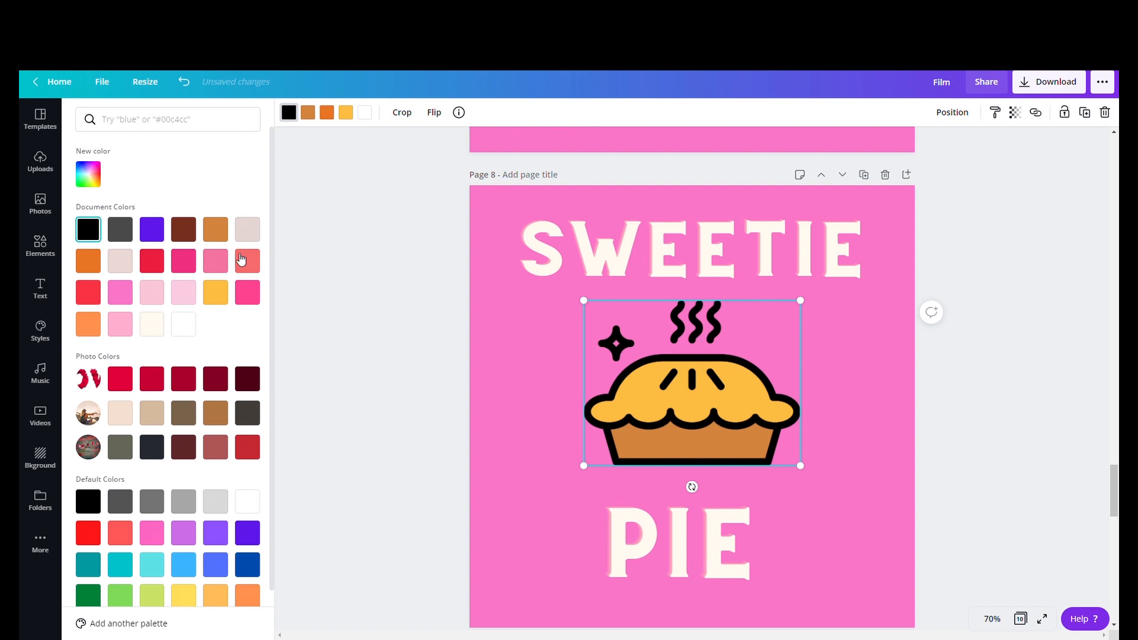
{"action": "left_click", "coordinate": [365, 117]}
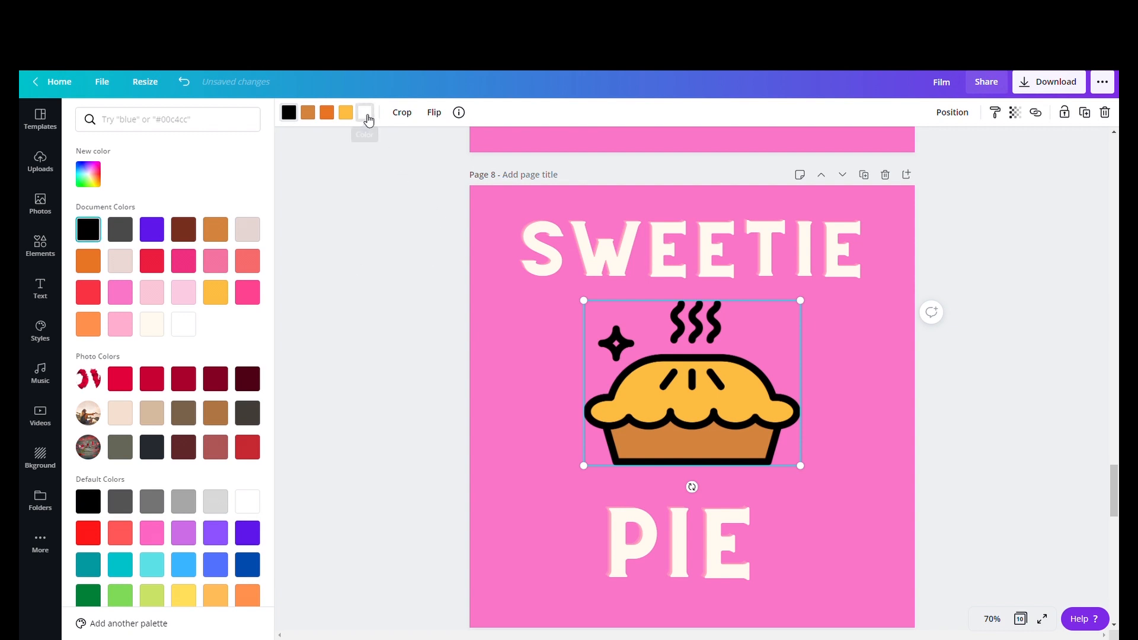
{"action": "left_click", "coordinate": [185, 264]}
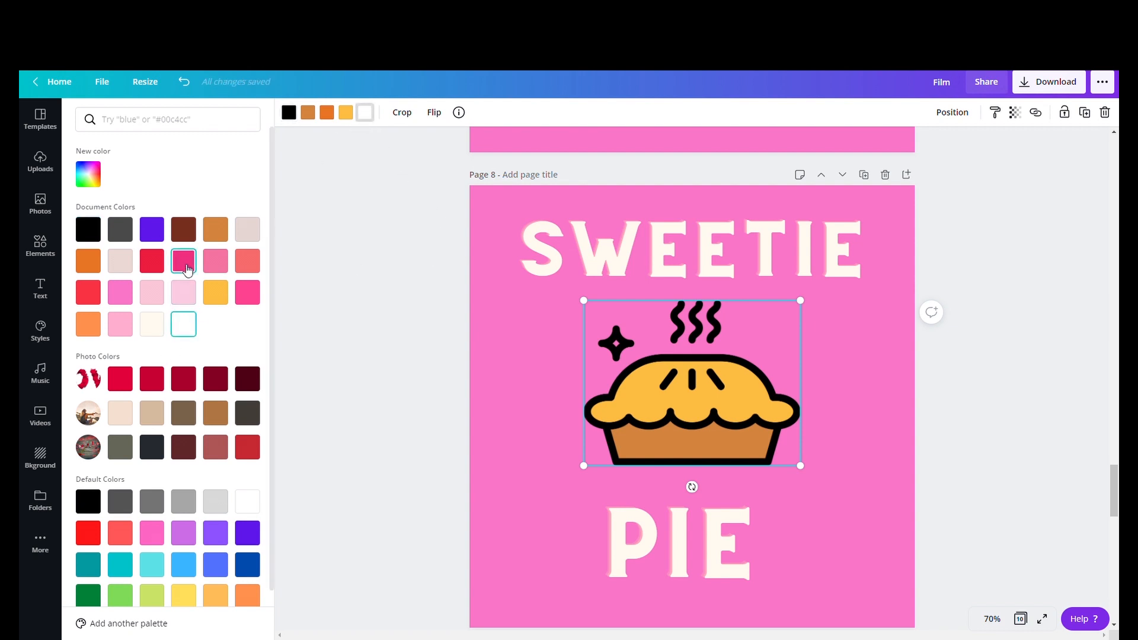
{"action": "left_click", "coordinate": [183, 325]}
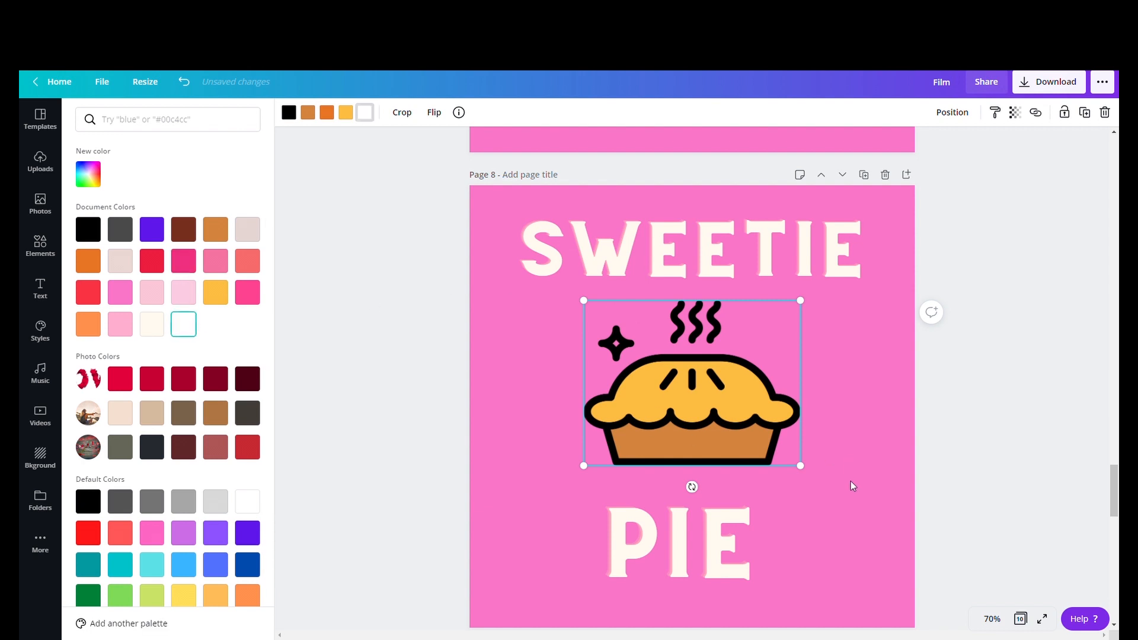
{"action": "left_click", "coordinate": [851, 482]}
{"action": "left_click", "coordinate": [883, 520]}
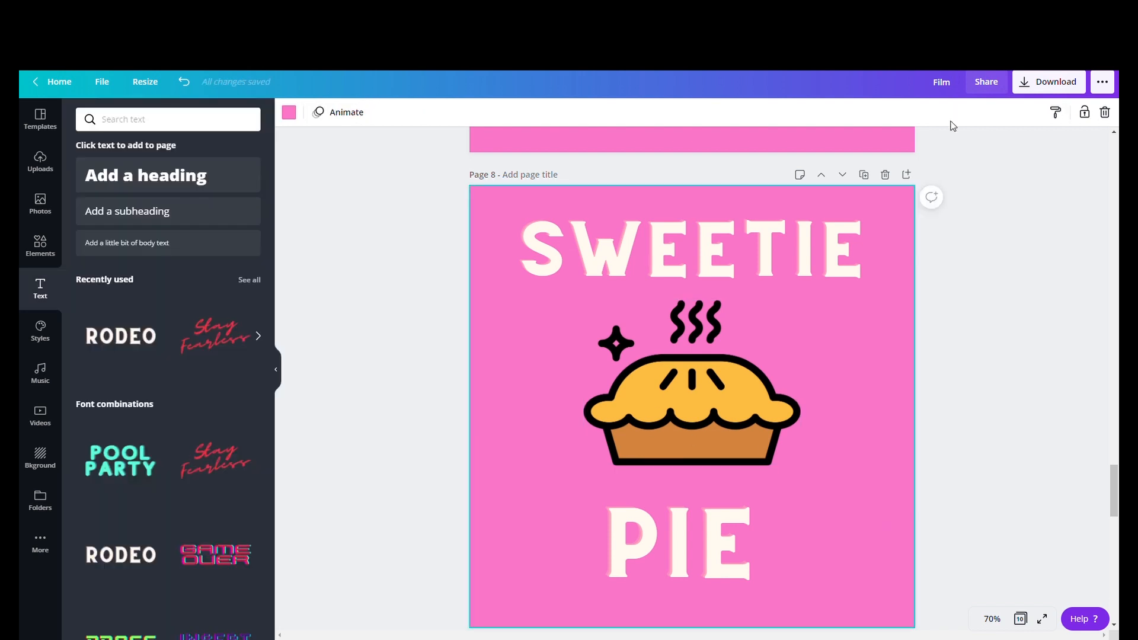